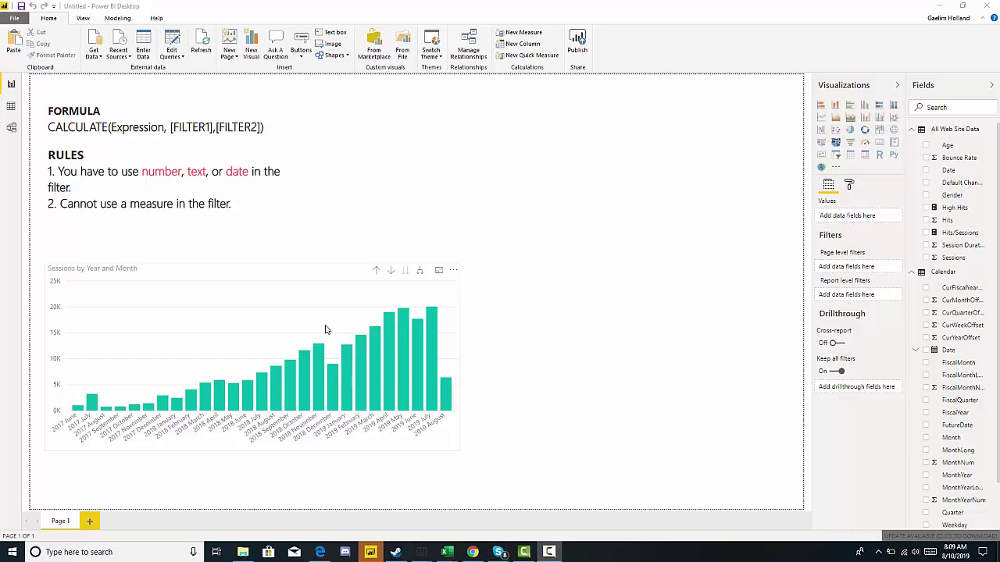
# Step: Check the CALCULATE documentation in Chrome, then view the 4,297-row All Web Site Data table
pyautogui.click(474, 552)
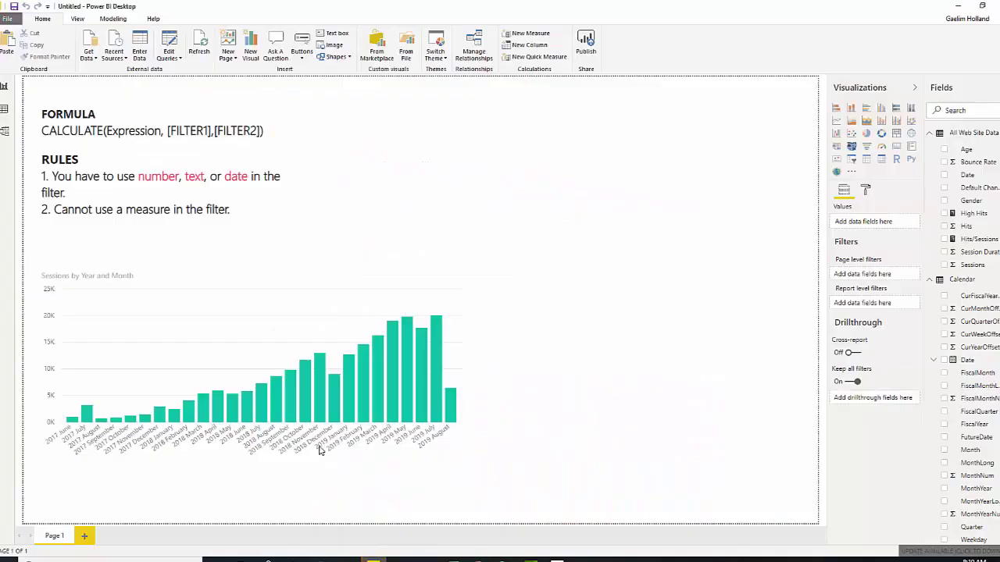
pyautogui.click(5, 109)
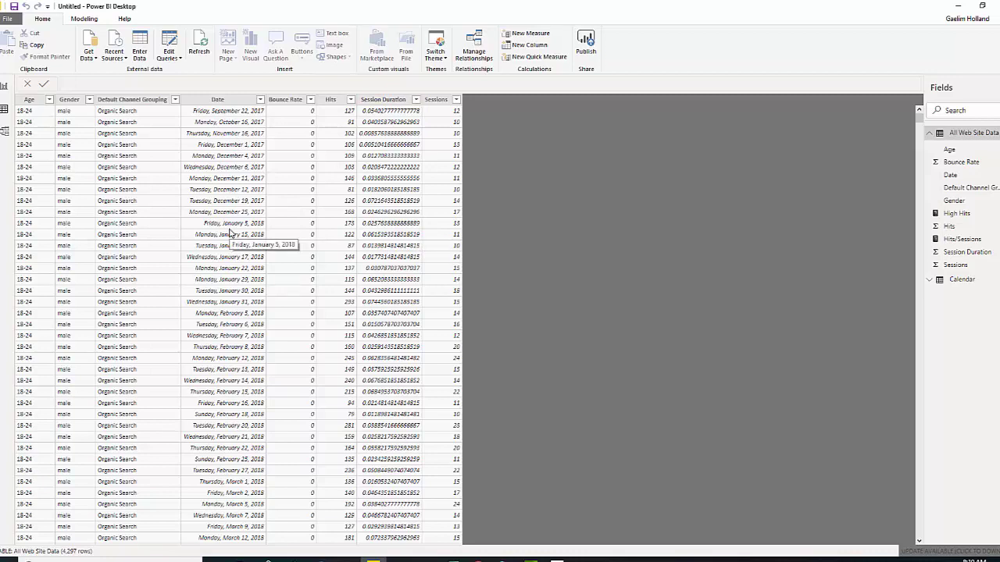
# Step: Go back to the report page with the CALCULATE notes and the Sessions by Year and Month chart
pyautogui.click(5, 85)
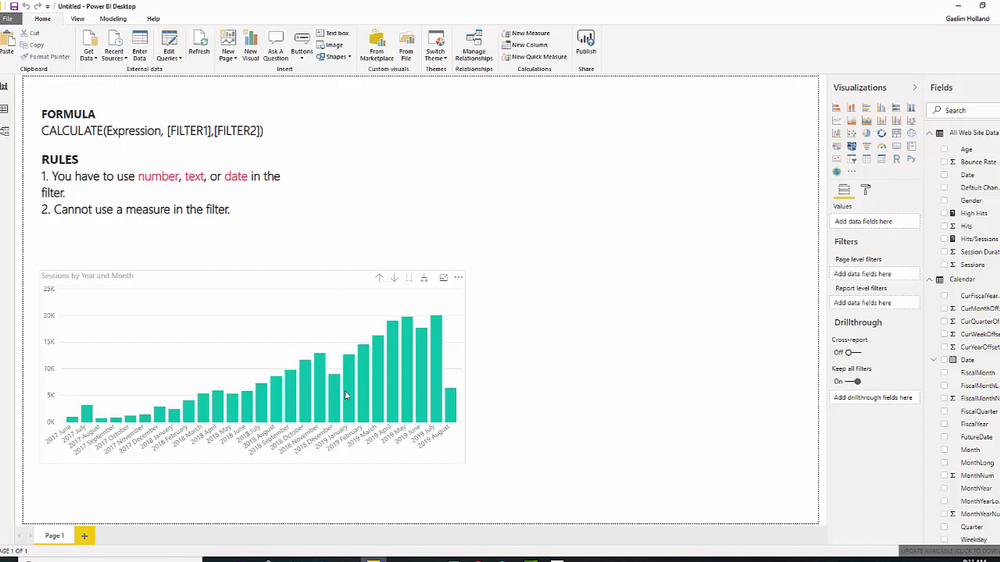
pyautogui.moveTo(300, 380)
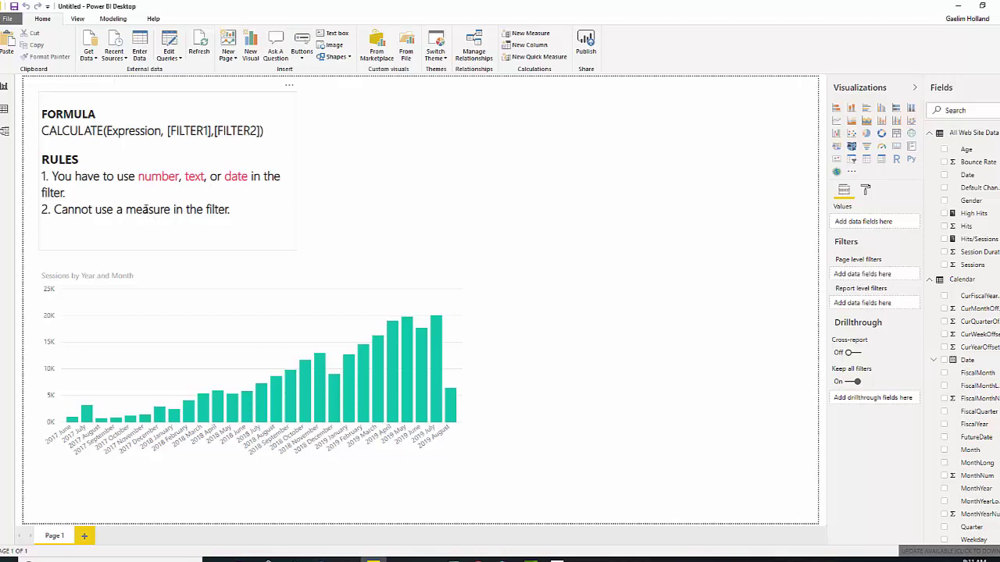
pyautogui.click(196, 277)
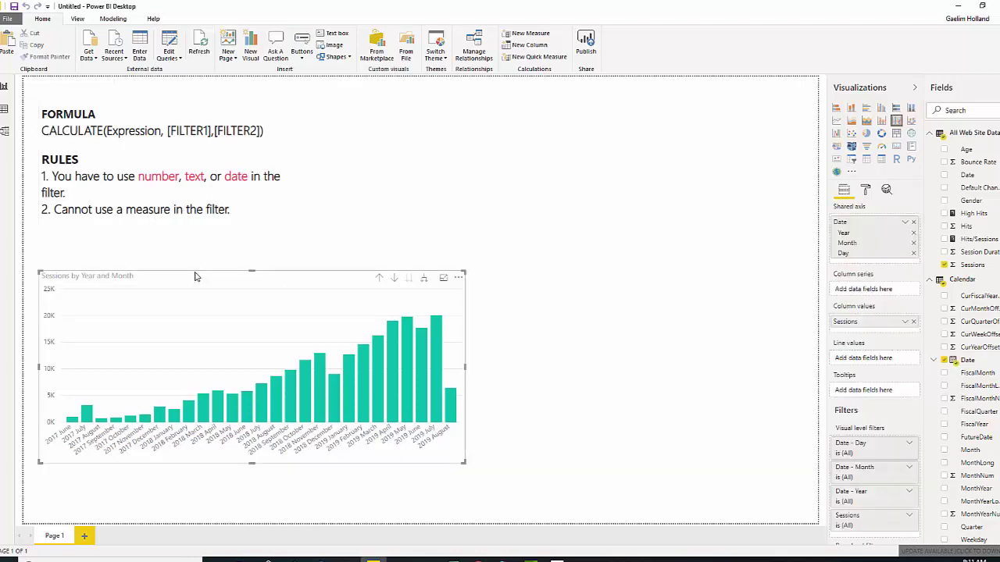
pyautogui.click(324, 217)
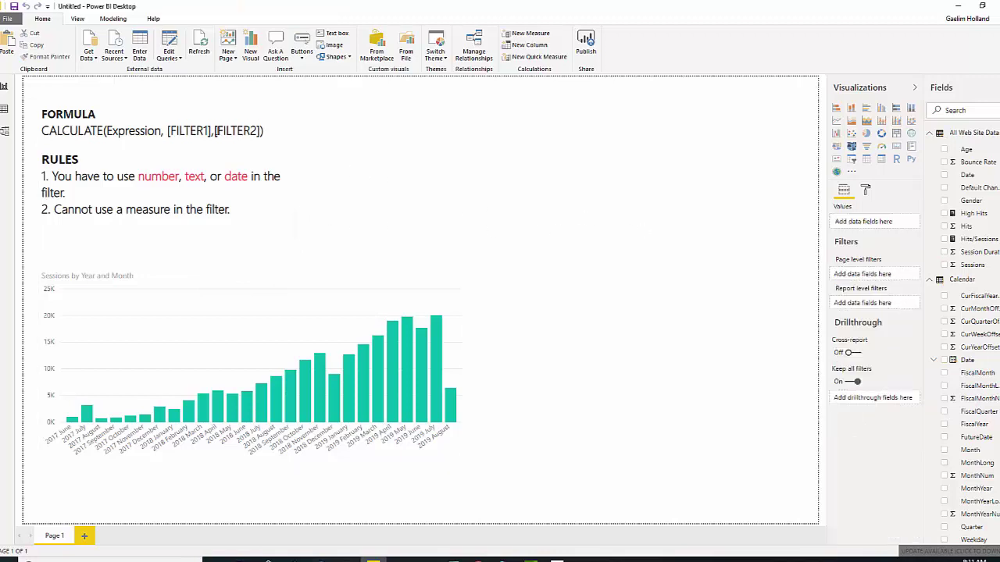
# Step: Write a new measure: CALCULATE(SUM(Sessions)) filtered to Default Channel Grouping = "Organic Search"
pyautogui.click(532, 34)
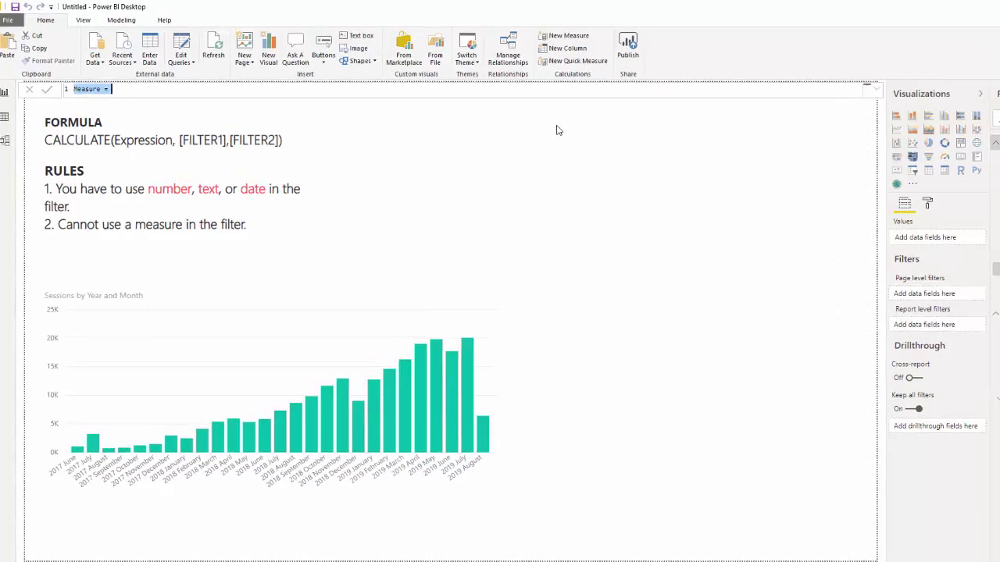
pyautogui.press('End')
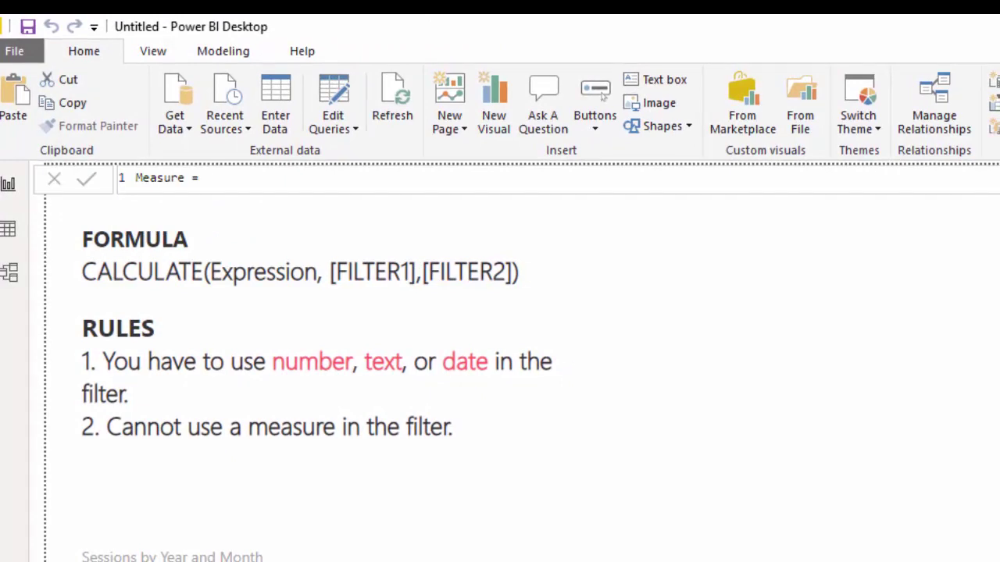
pyautogui.write('CALCULATE(sum')
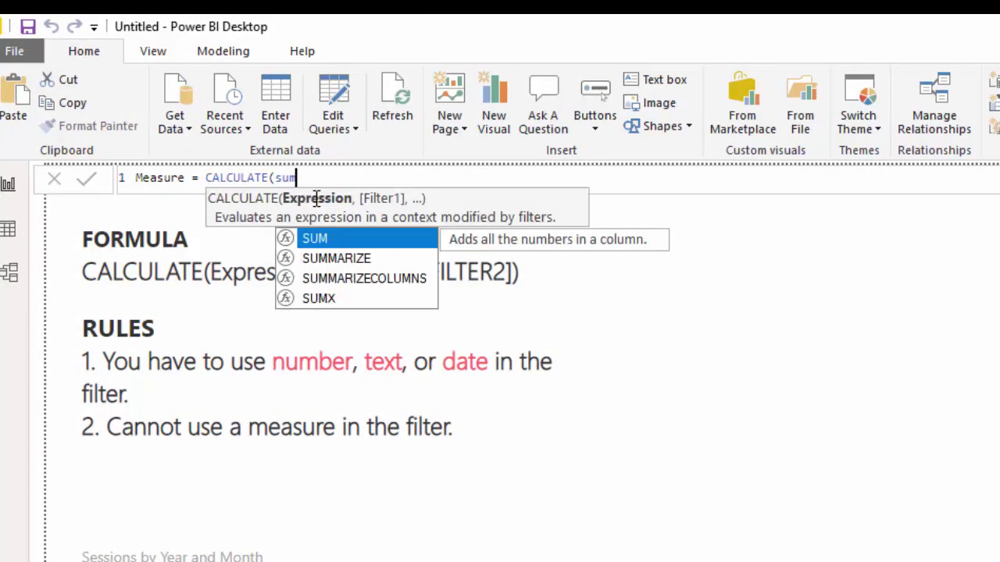
pyautogui.click(363, 238)
pyautogui.write('s')
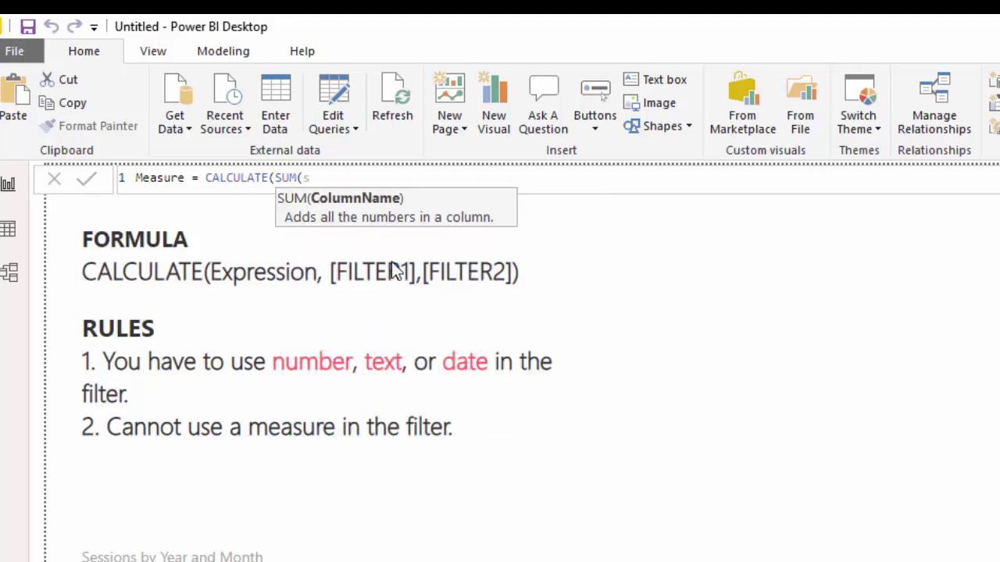
pyautogui.press('Tab')
pyautogui.write('),')
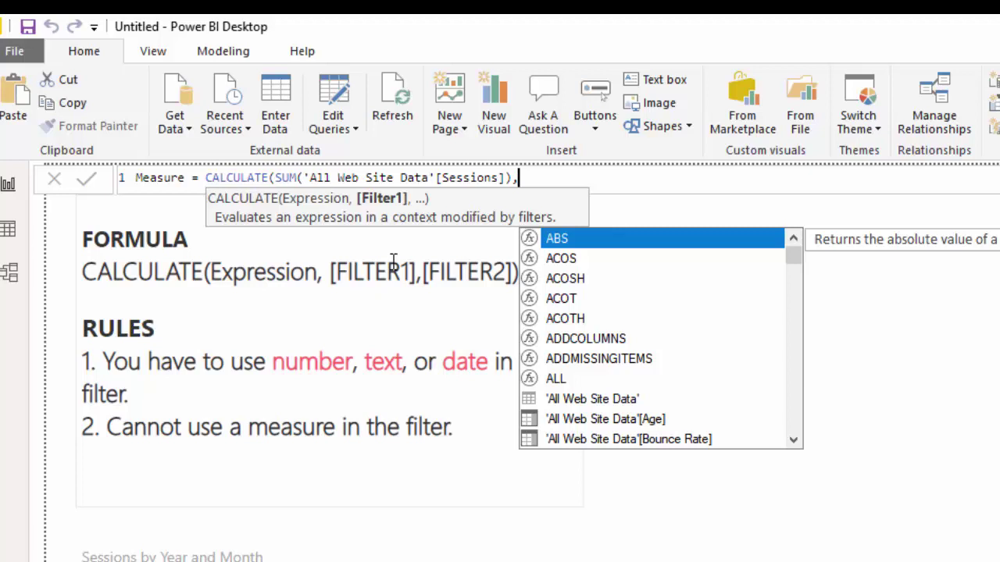
pyautogui.write('de')
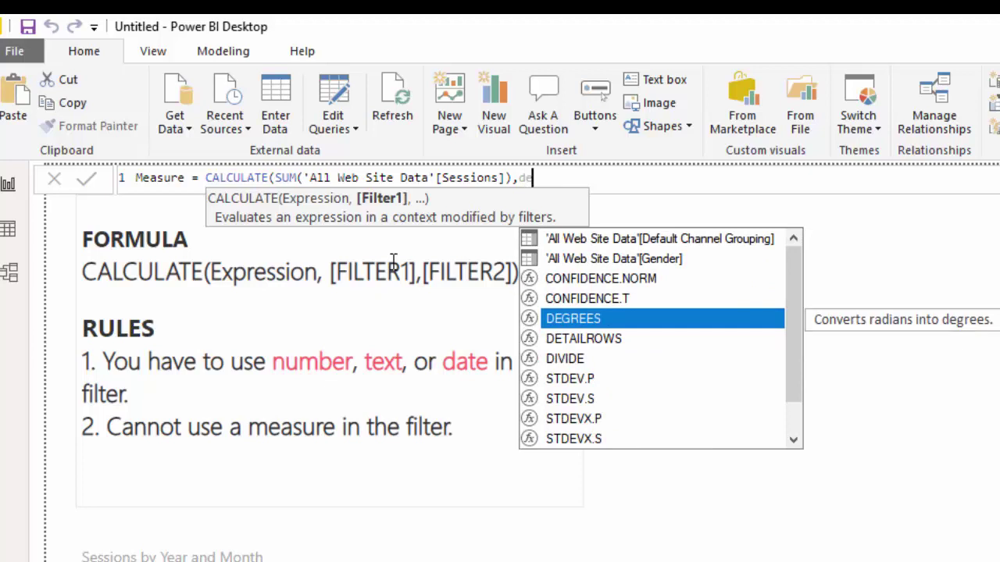
pyautogui.doubleClick(629, 240)
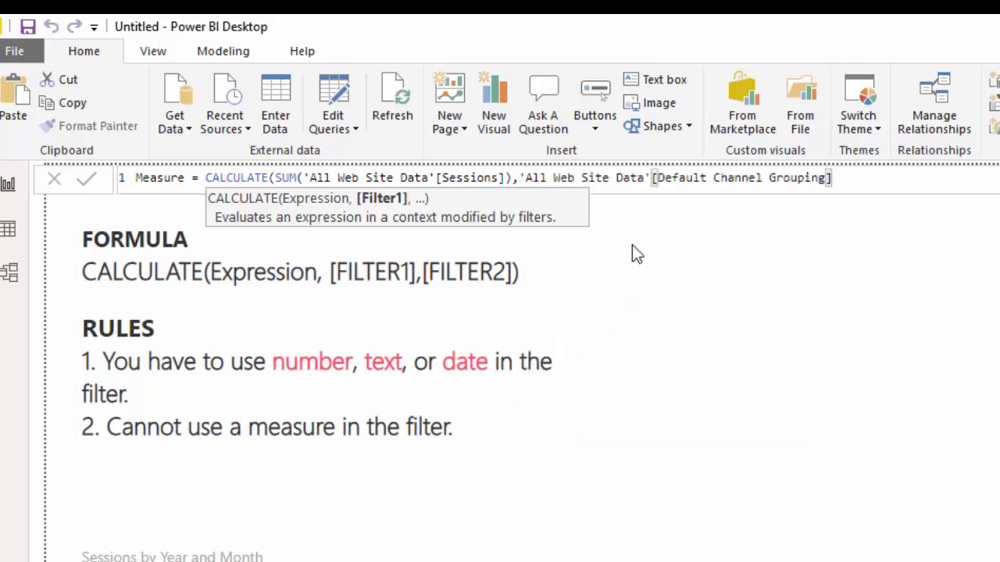
pyautogui.write('="Org')
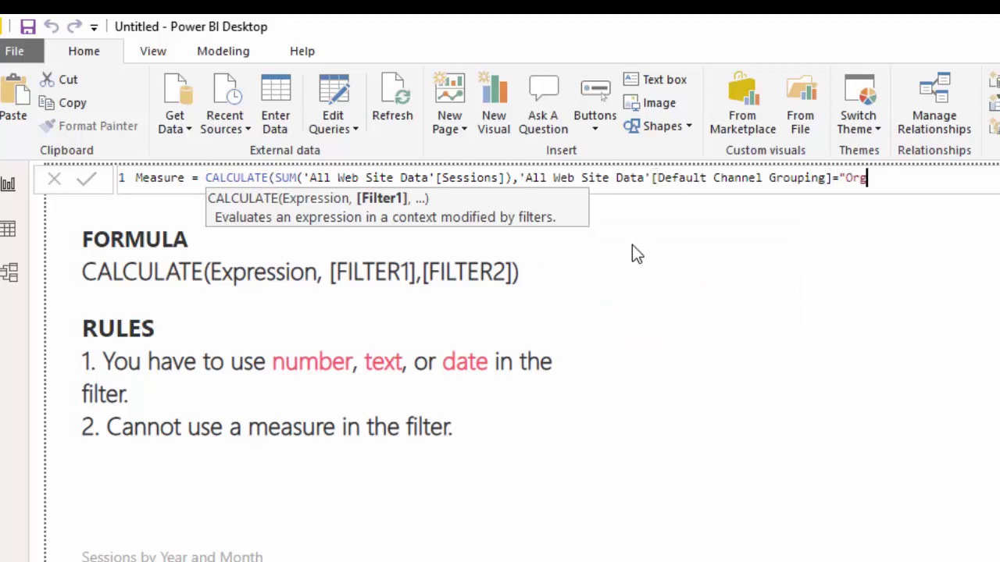
pyautogui.write('anic Search')
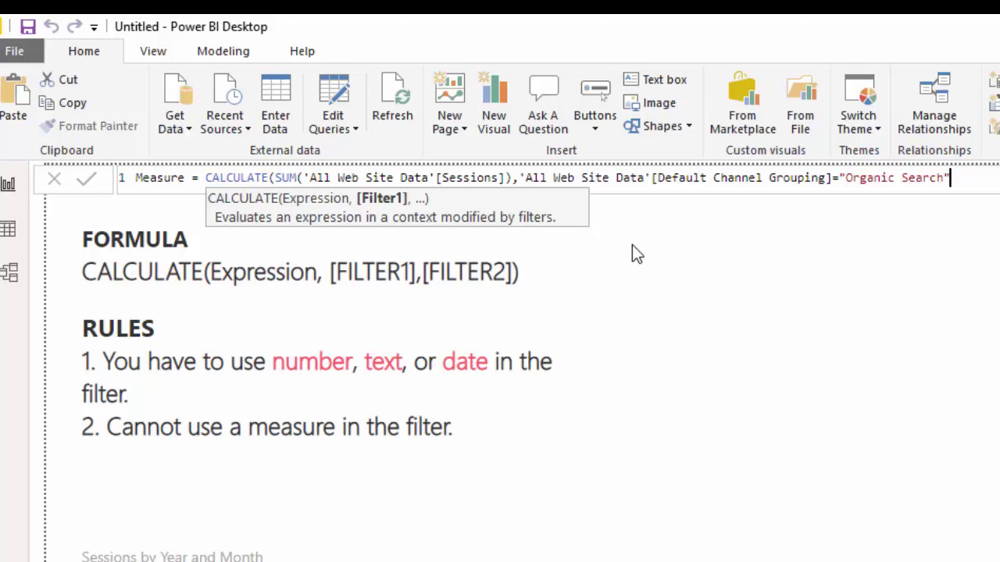
pyautogui.write('")')
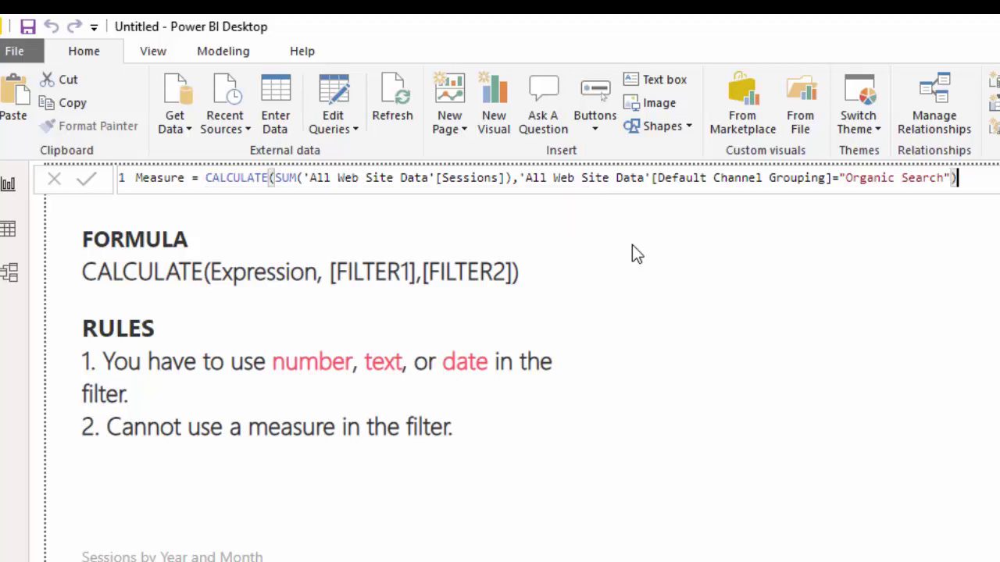
# Step: Name the measure Organic and commit it
pyautogui.doubleClick(179, 178)
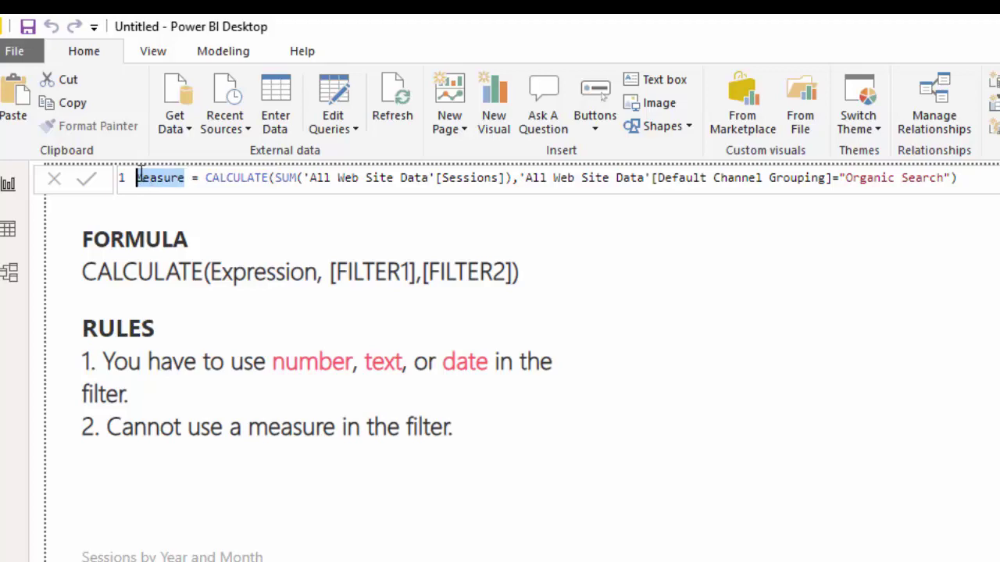
pyautogui.write('Organic')
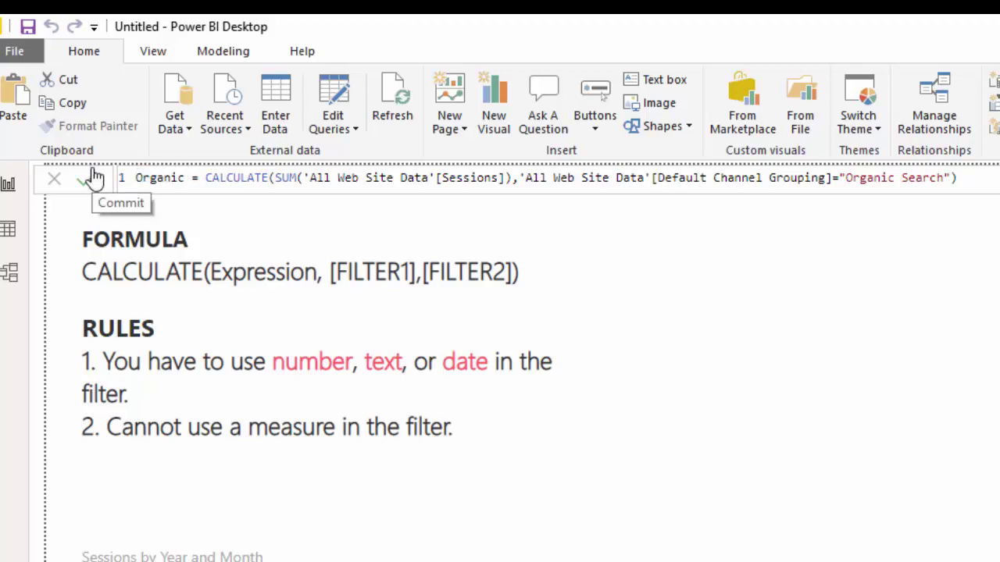
pyautogui.click(88, 182)
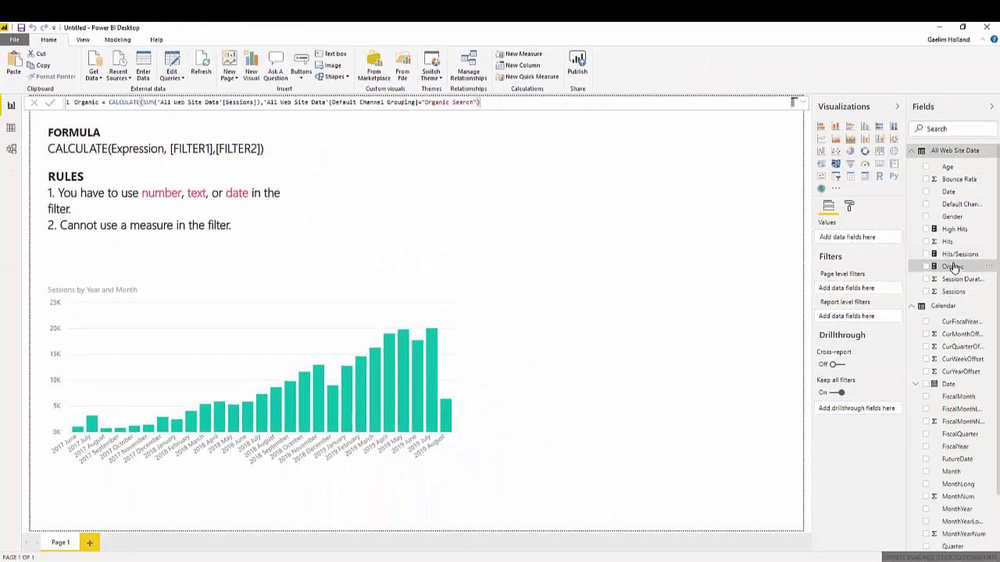
# Step: Drag the Organic measure onto the chart so Organic columns appear beside Sessions
pyautogui.moveTo(952, 268); pyautogui.dragTo(382, 401)
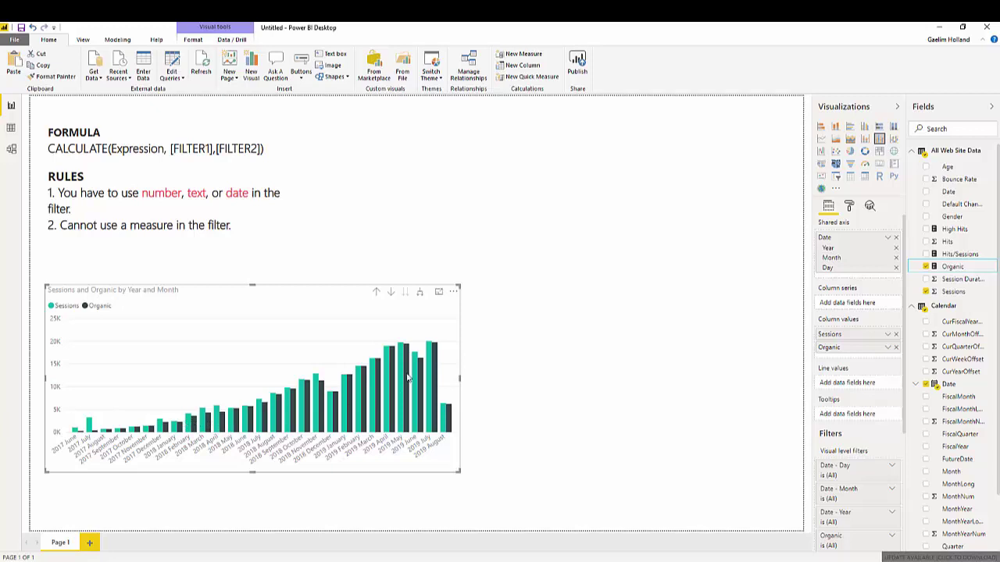
pyautogui.moveTo(436, 358)
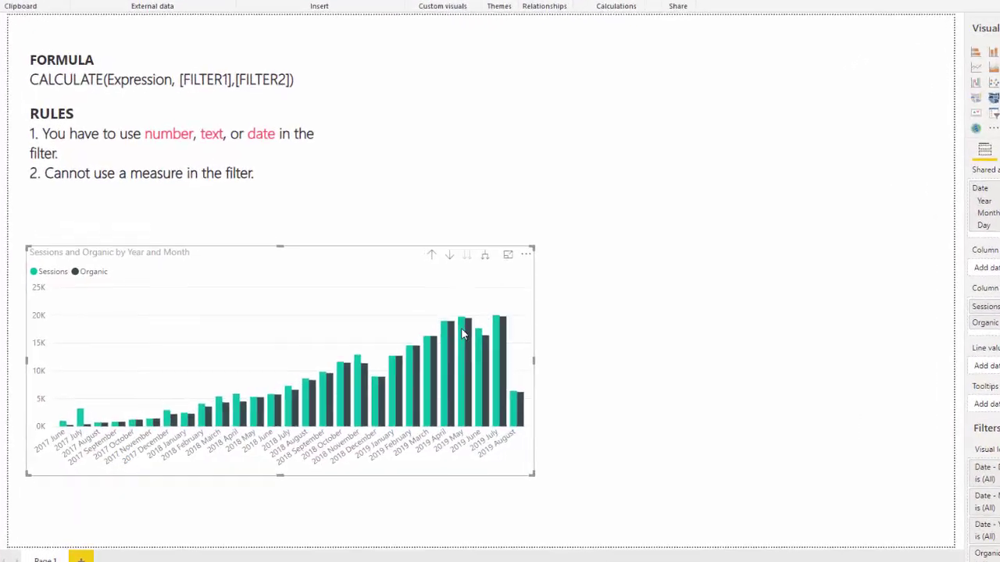
pyautogui.moveTo(401, 357)
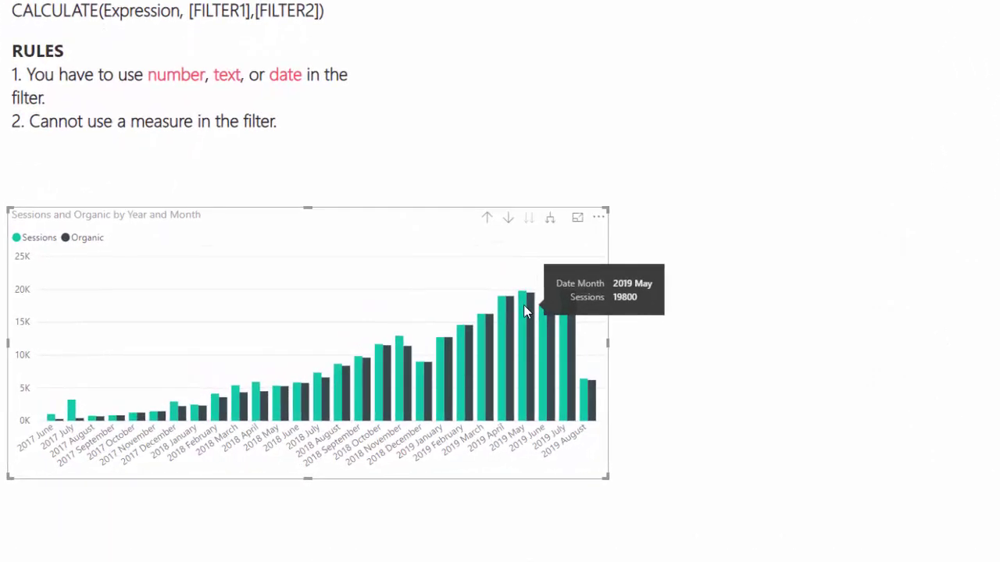
pyautogui.moveTo(531, 310)
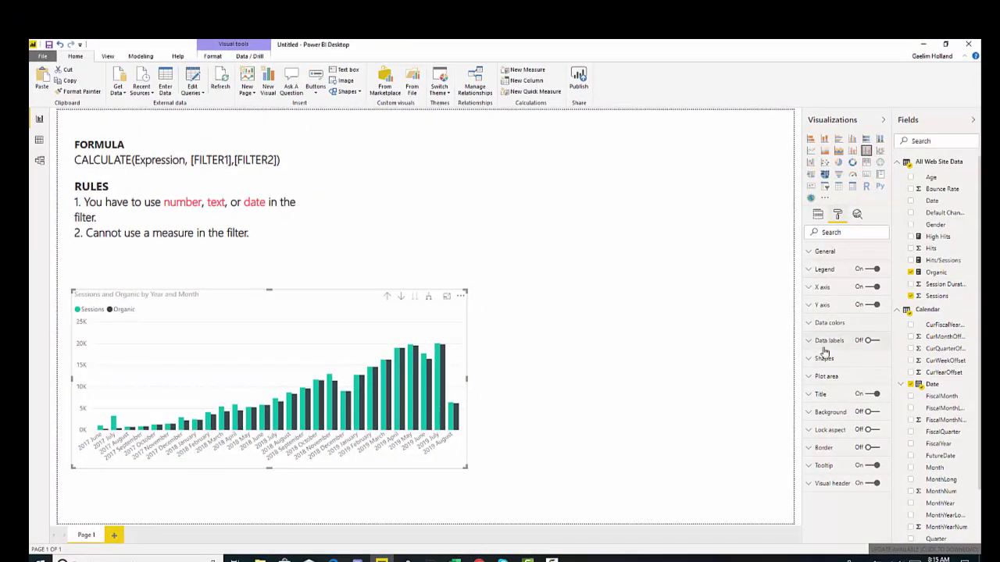
# Step: Move Organic from Column values to Line values so it draws as a line
pyautogui.click(817, 214)
pyautogui.moveTo(830, 349); pyautogui.dragTo(834, 374)
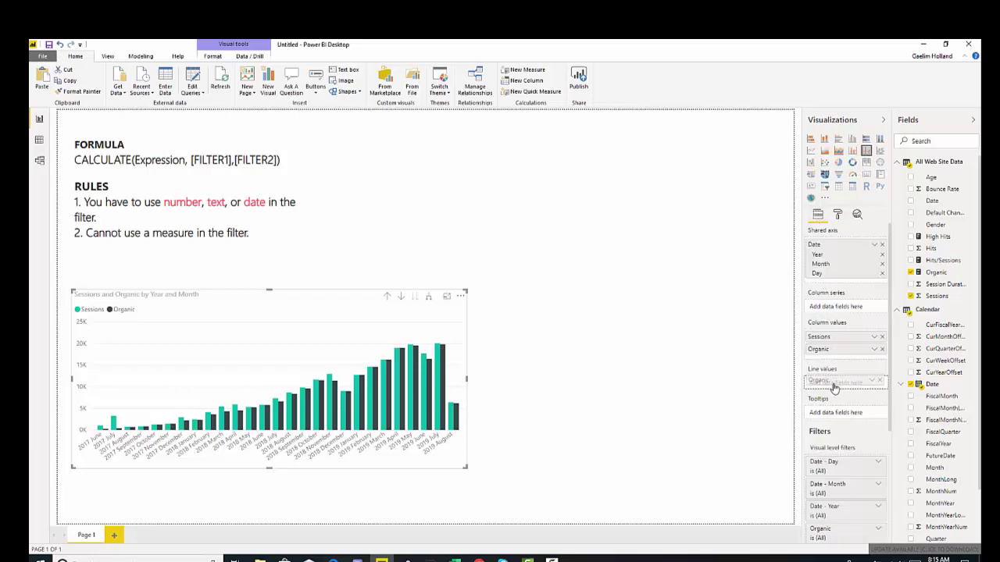
pyautogui.moveTo(834, 388); pyautogui.dragTo(834, 381)
# Step: Review the chart's Shapes line settings, then reselect the combo chart
pyautogui.click(837, 214)
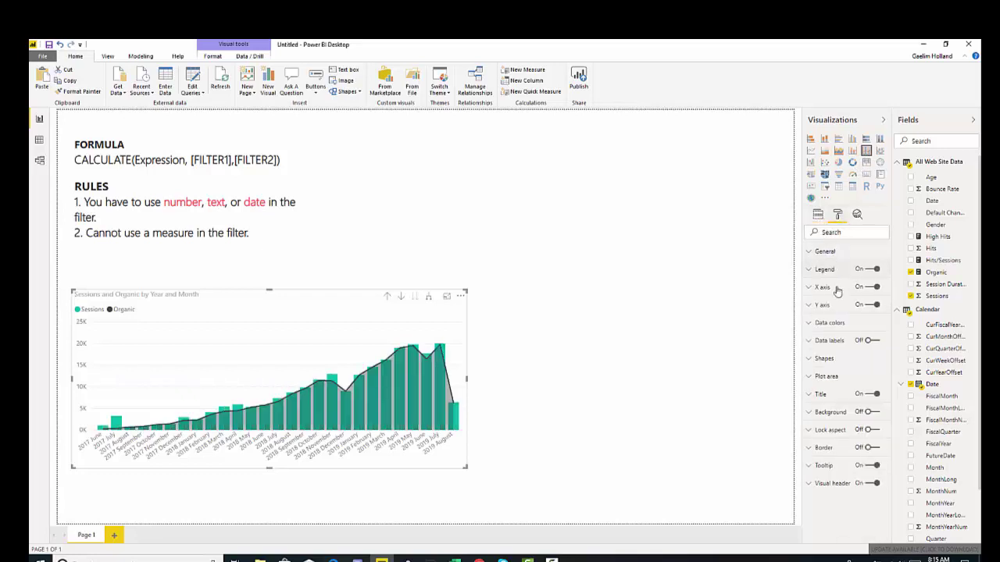
pyautogui.click(826, 358)
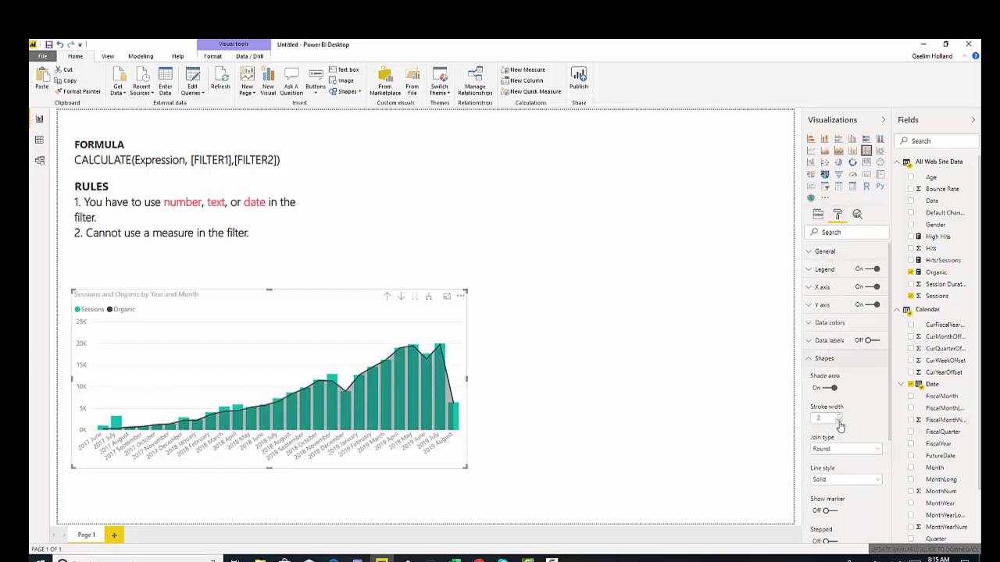
pyautogui.click(606, 407)
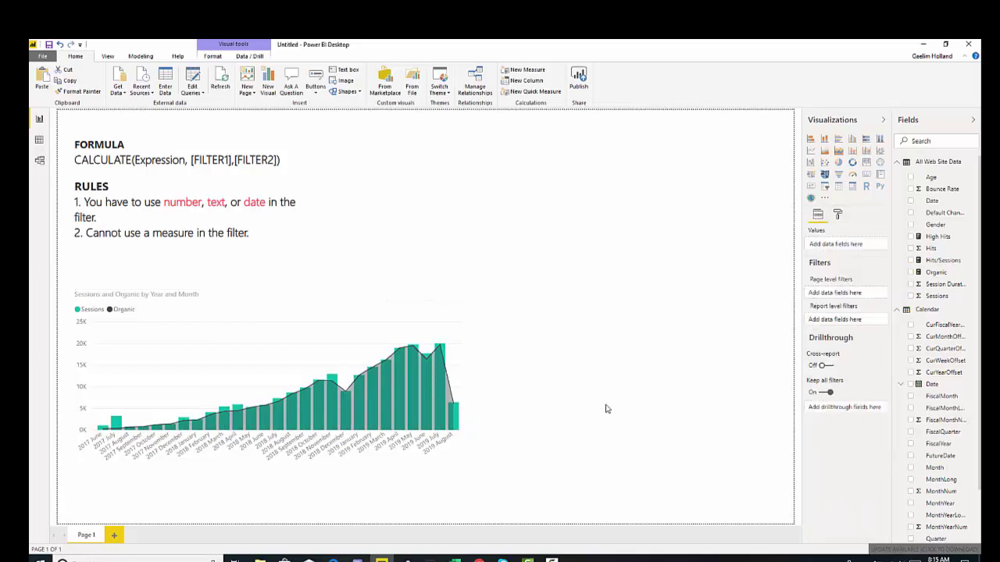
pyautogui.click(319, 295)
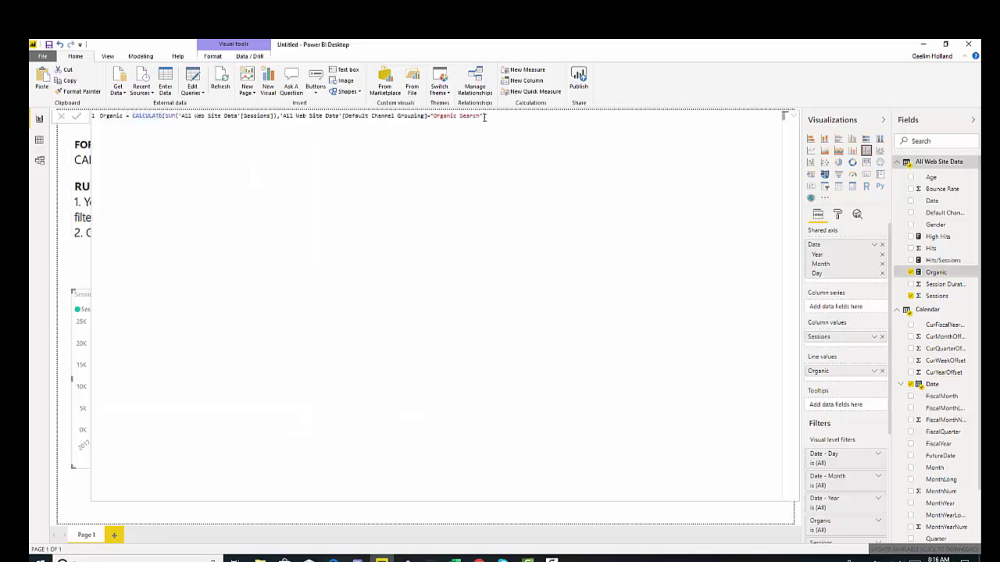
# Step: Add a second filter, Gender = "Female", to the Organic measure's CALCULATE formula
pyautogui.click(484, 117)
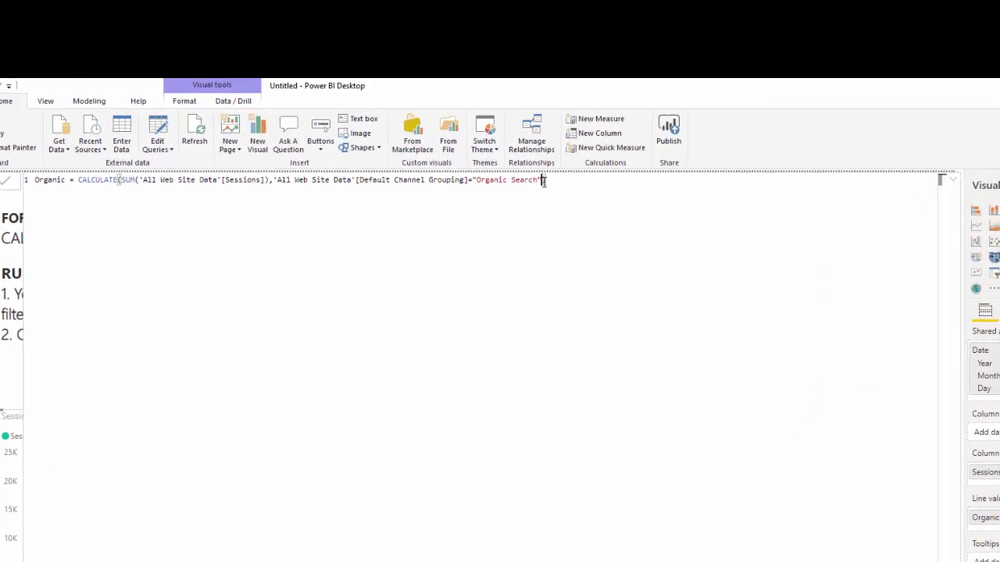
pyautogui.write(',')
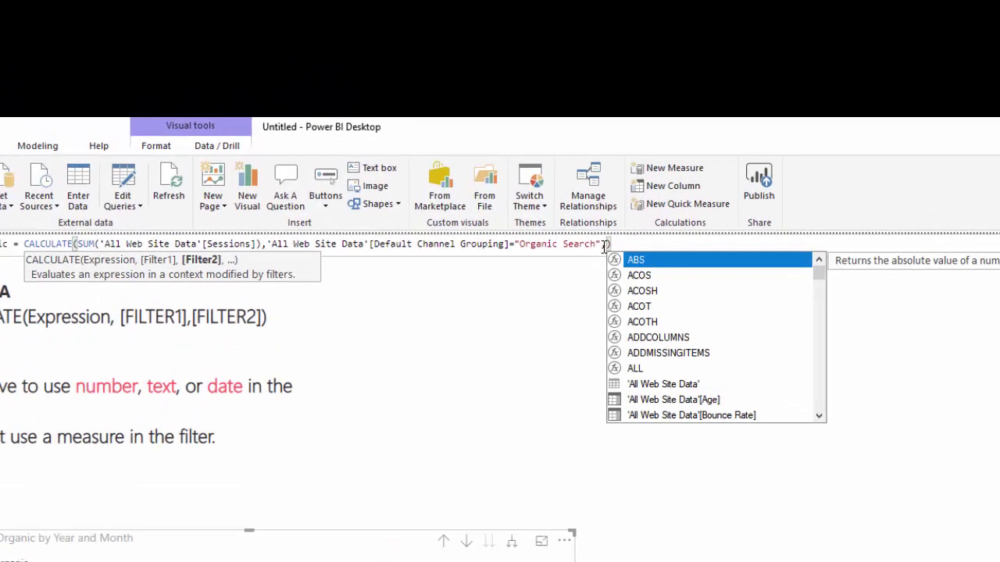
pyautogui.write('gender')
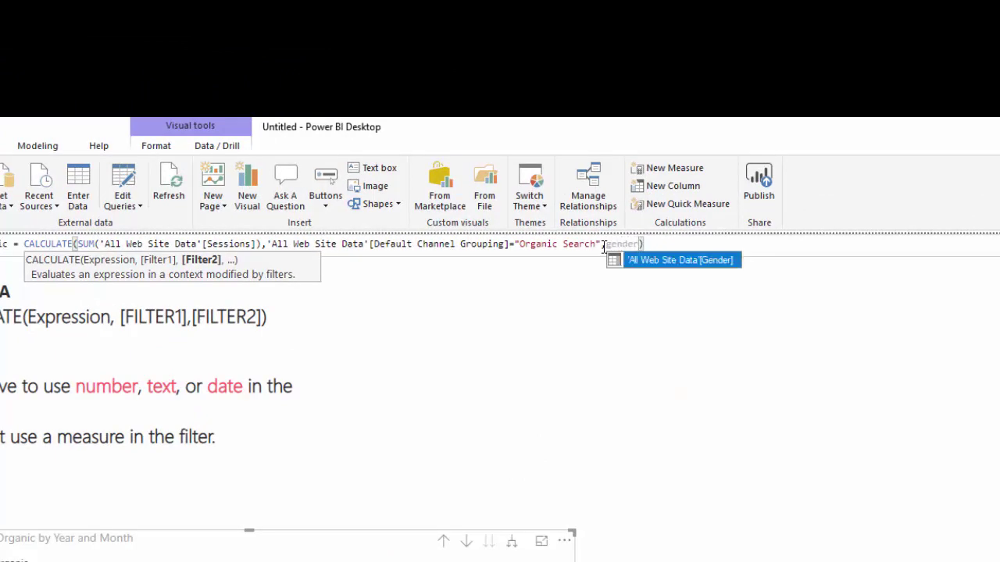
pyautogui.click(654, 259)
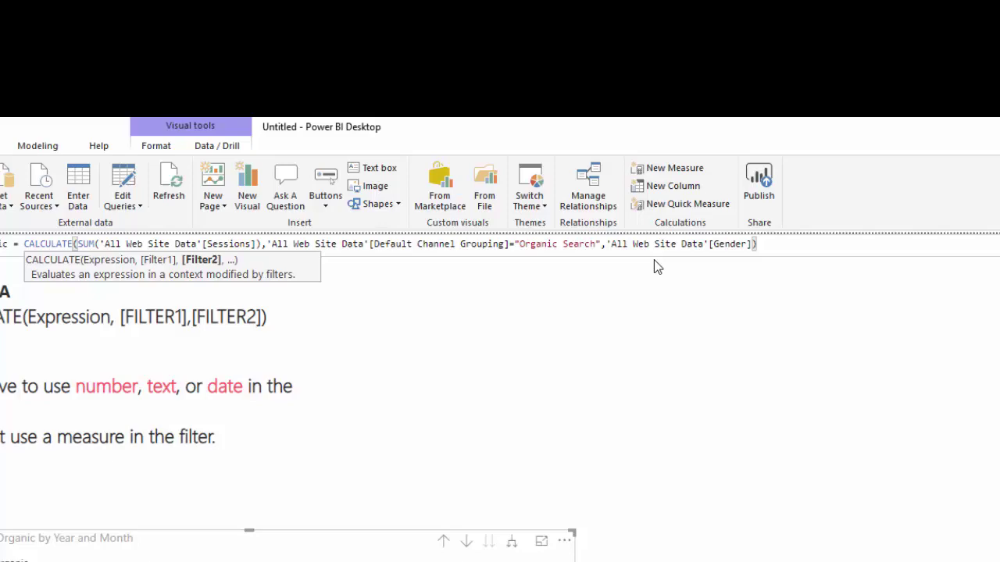
pyautogui.write('="Female"')
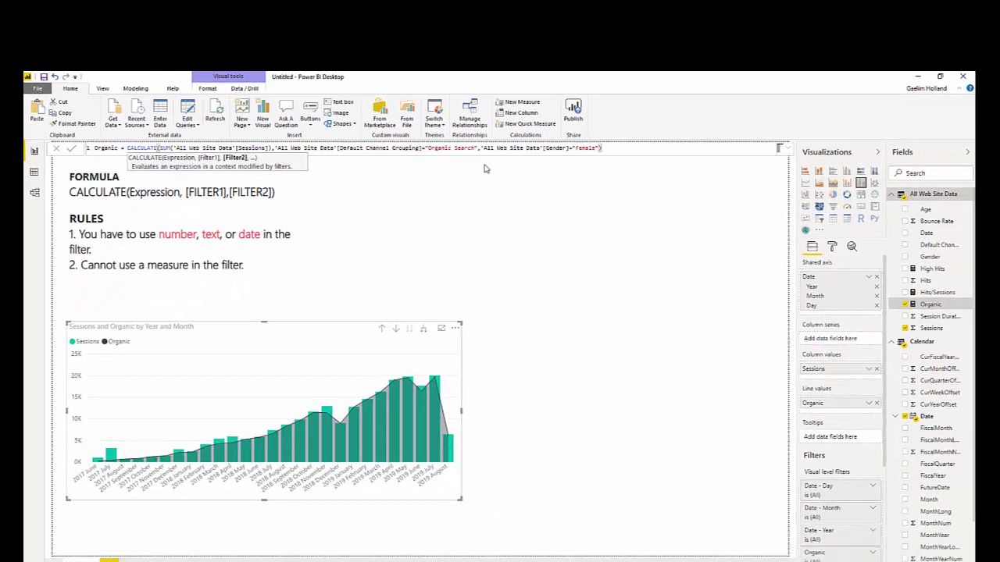
pyautogui.click(71, 149)
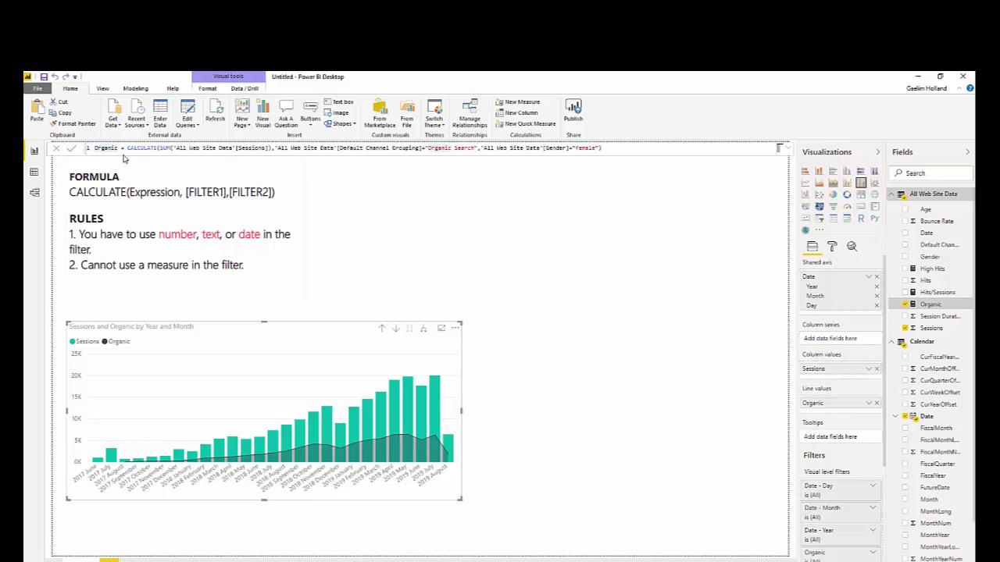
# Step: Append ' & female' to the Organic measure's name, retitling the chart
pyautogui.click(122, 149)
pyautogui.write('& female')
pyautogui.click(331, 261)
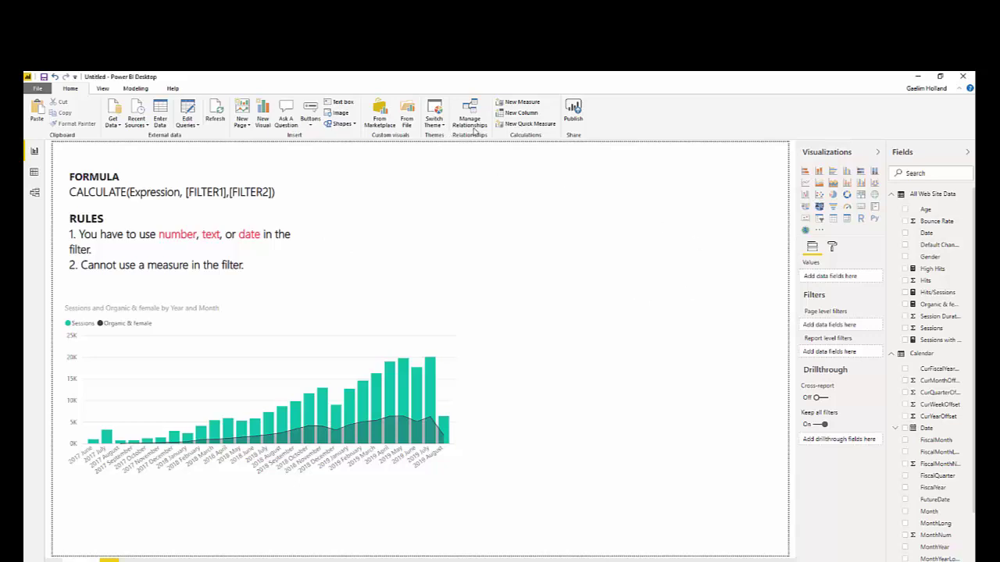
# Step: Create measure 'Less than 30' = CALCULATE(SUM(Sessions)) with the filter Hits<30
pyautogui.click(517, 103)
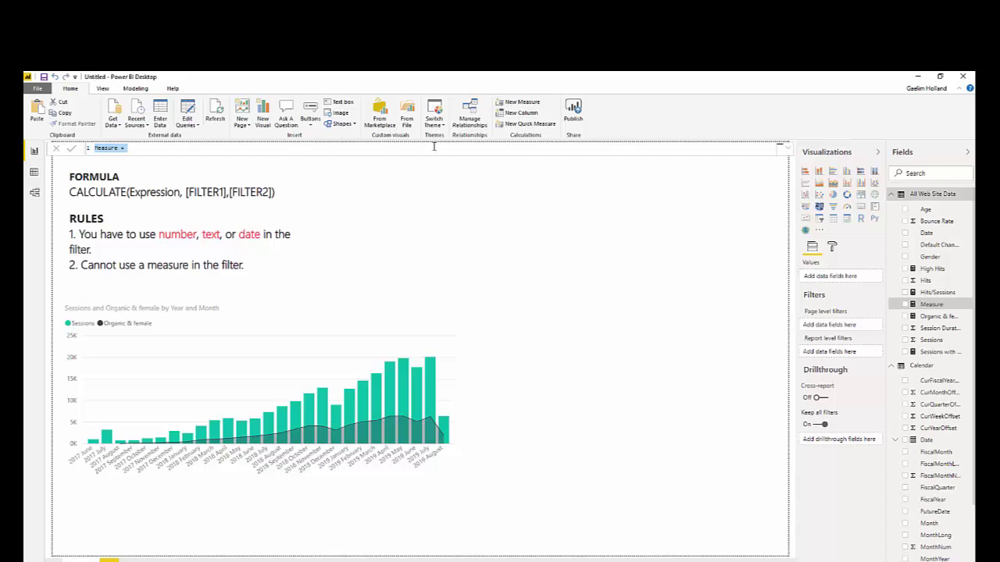
pyautogui.click(434, 147)
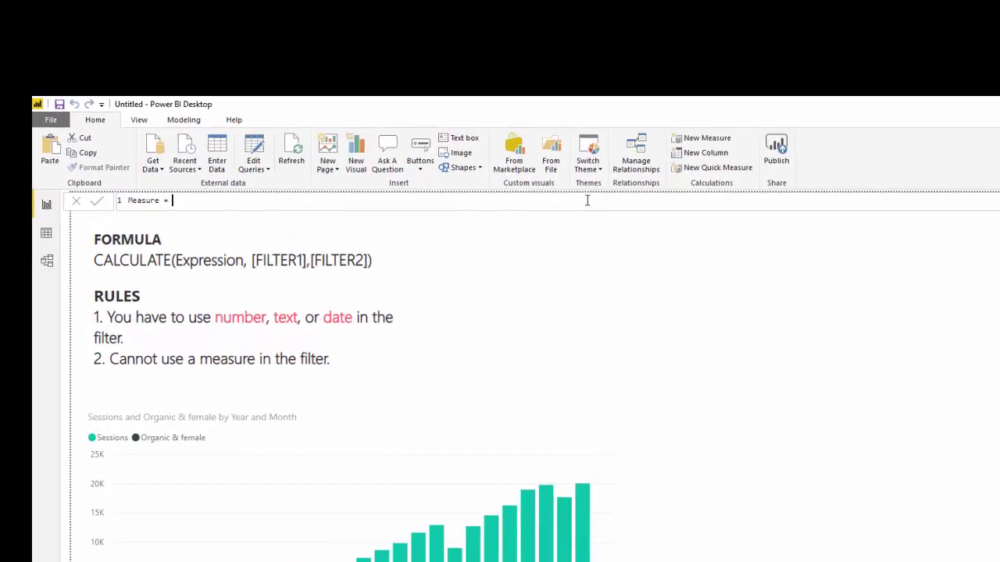
pyautogui.write('CALCULATE(S')
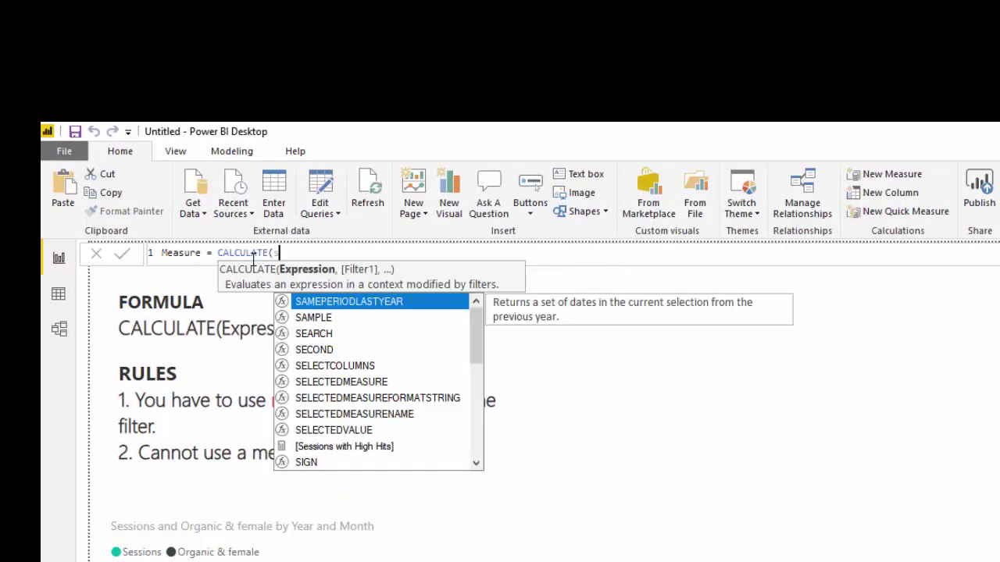
pyautogui.write("UM('All Web Site Data'[Sessions]),hits")
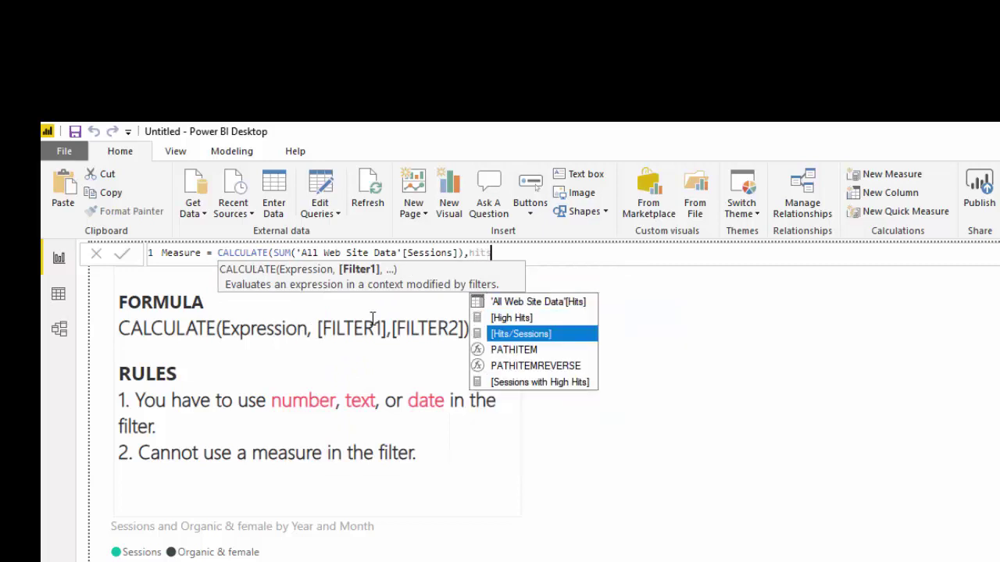
pyautogui.press('Tab')
pyautogui.write('<30')
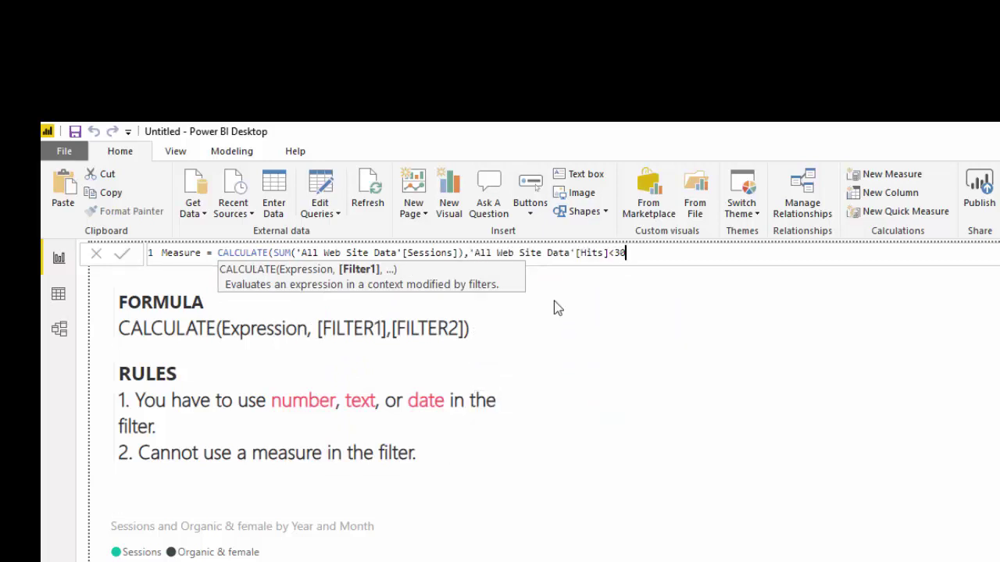
pyautogui.write(')')
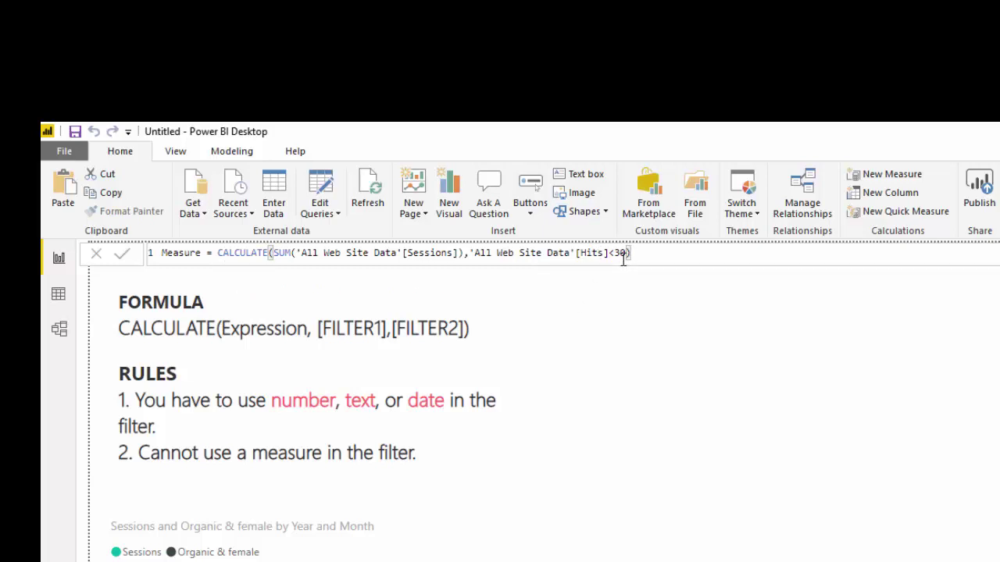
pyautogui.click(200, 252)
pyautogui.moveTo(201, 252); pyautogui.dragTo(162, 253)
pyautogui.write('Less than 30')
pyautogui.press('Return')
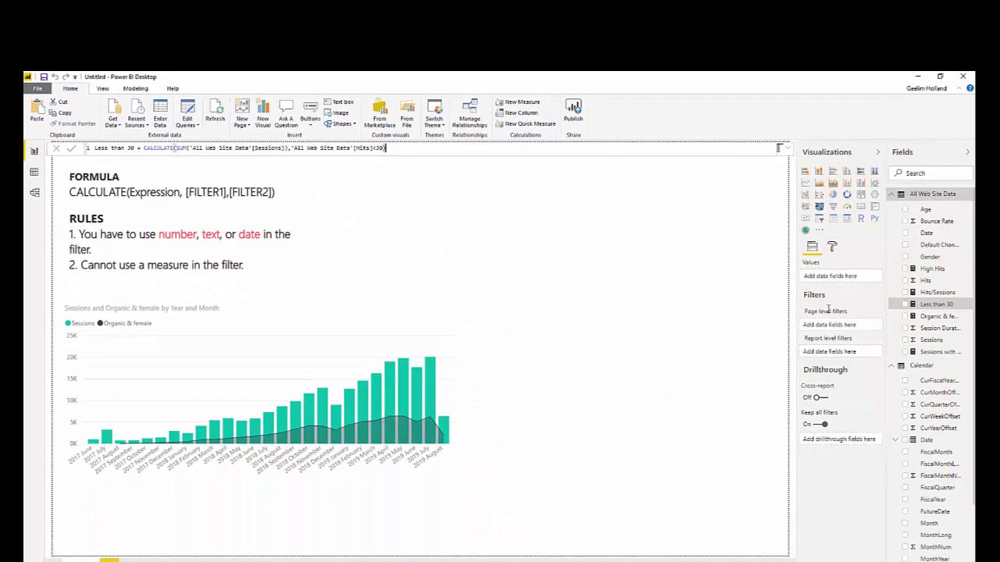
# Step: Place the Less than 30 measure on the page as a card and move it left
pyautogui.moveTo(916, 306); pyautogui.dragTo(656, 212)
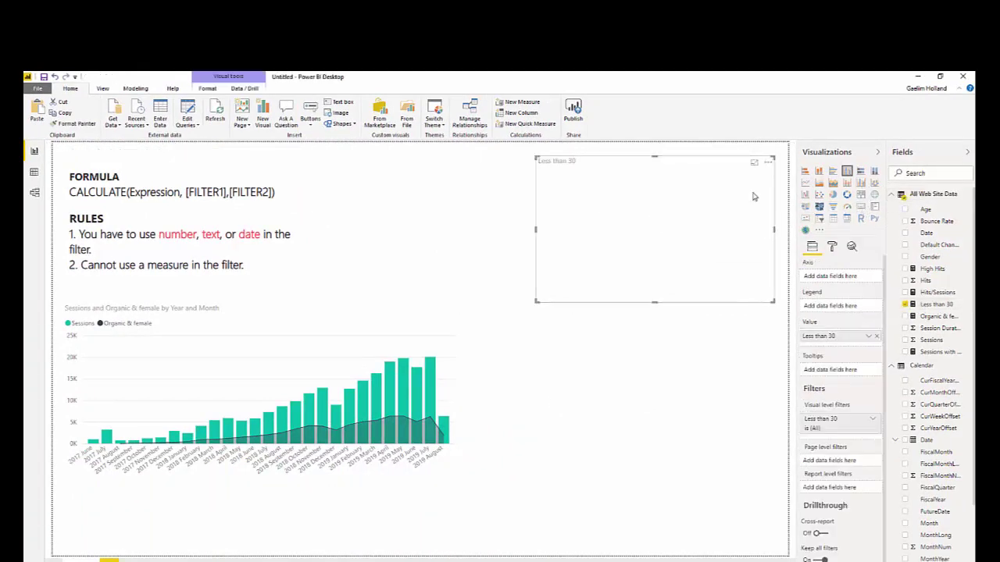
pyautogui.click(860, 208)
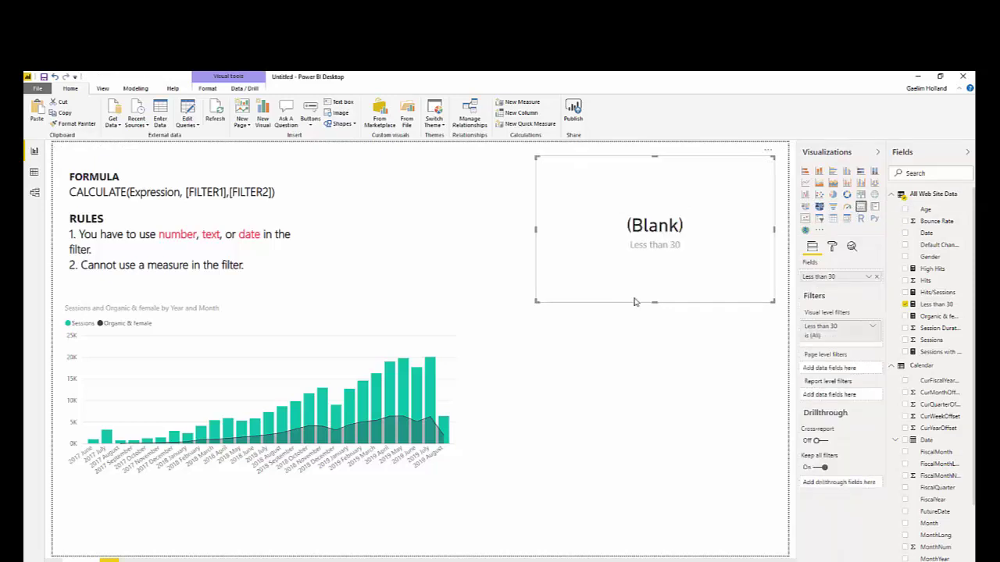
pyautogui.moveTo(634, 302); pyautogui.dragTo(566, 291)
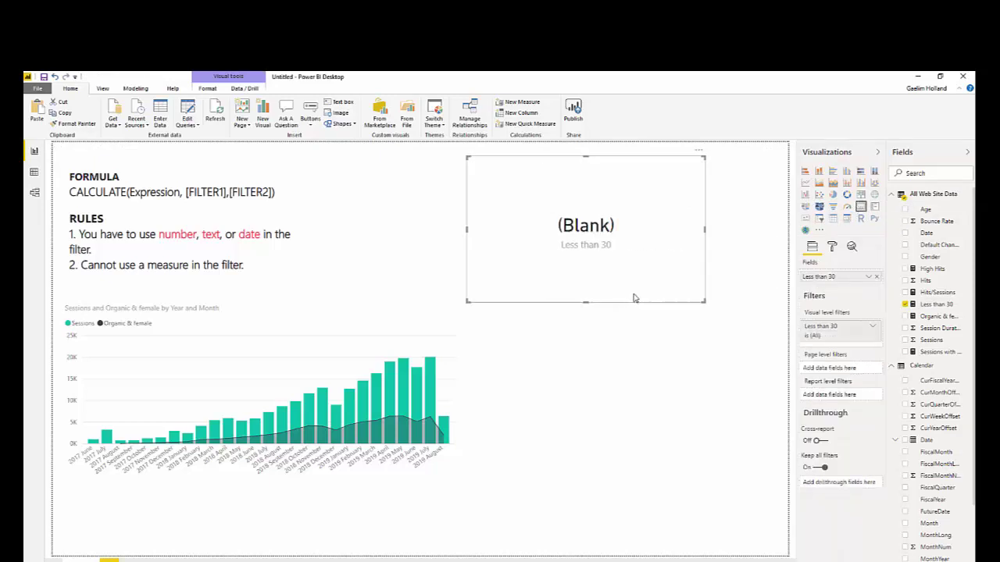
# Step: Raise the measure's Hits cutoff from <30 to <50 so the card shows 32
pyautogui.click(925, 305)
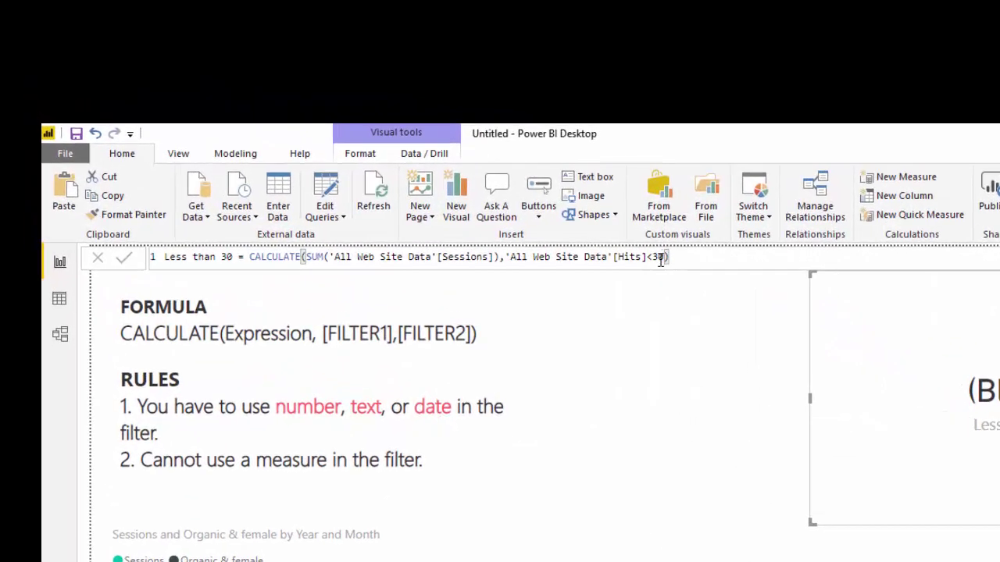
pyautogui.click(658, 257)
pyautogui.press('BackSpace')
pyautogui.write('5')
pyautogui.click(761, 437)
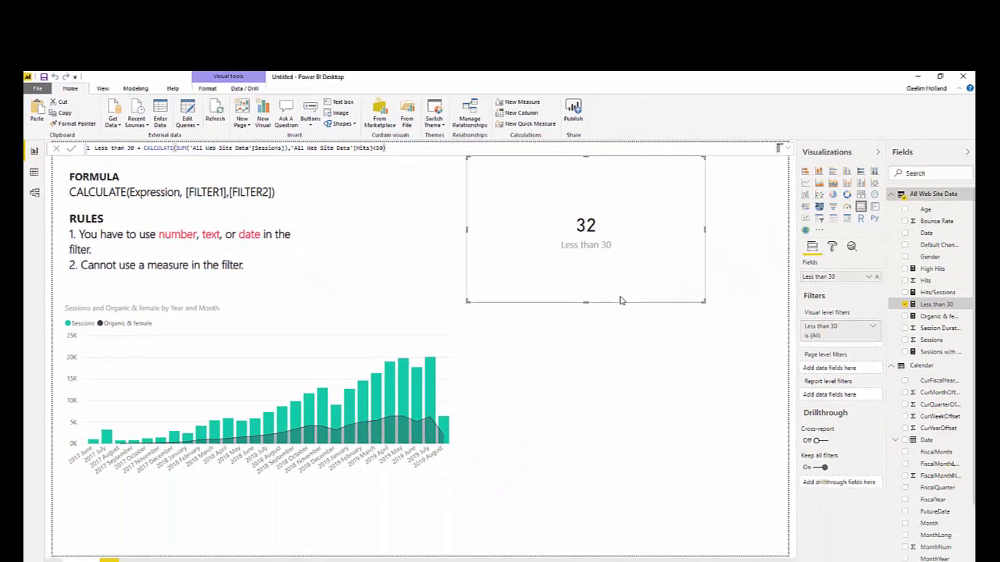
pyautogui.moveTo(621, 301); pyautogui.dragTo(582, 297)
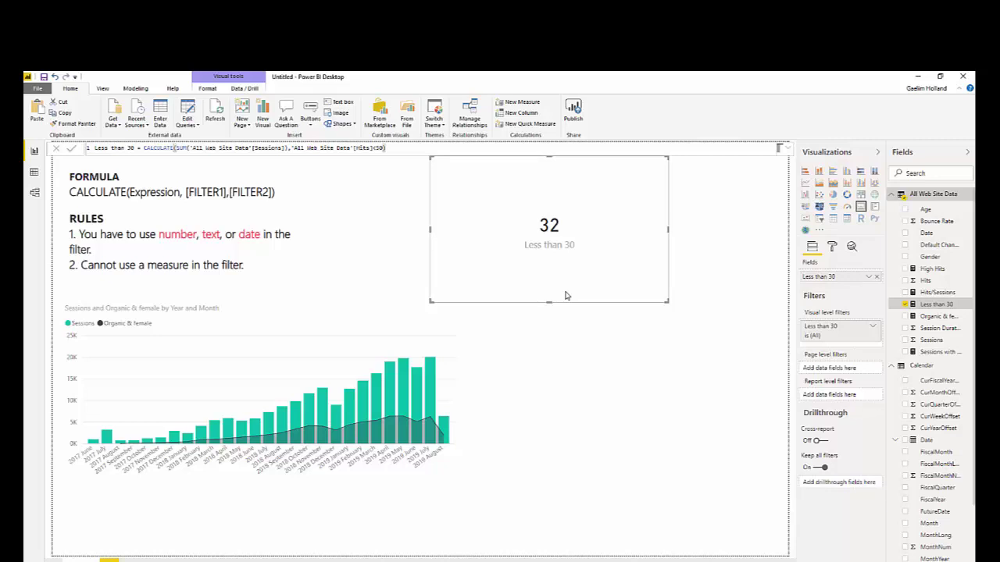
# Step: Shrink the Less than 30 card and place a total Sessions card (227K) beside it
pyautogui.hotkey('ctrl', 'z')
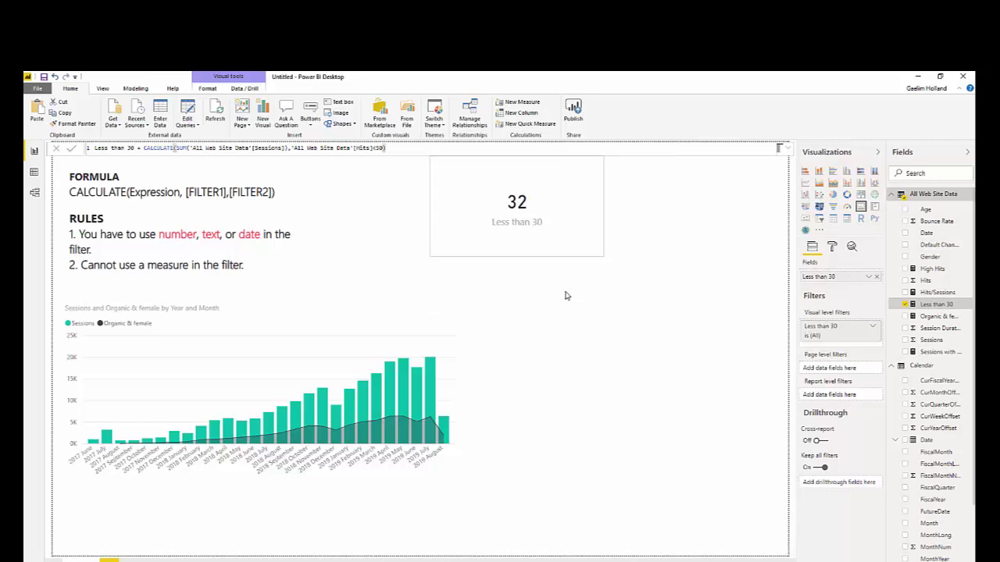
pyautogui.hotkey('ctrl', 'z')
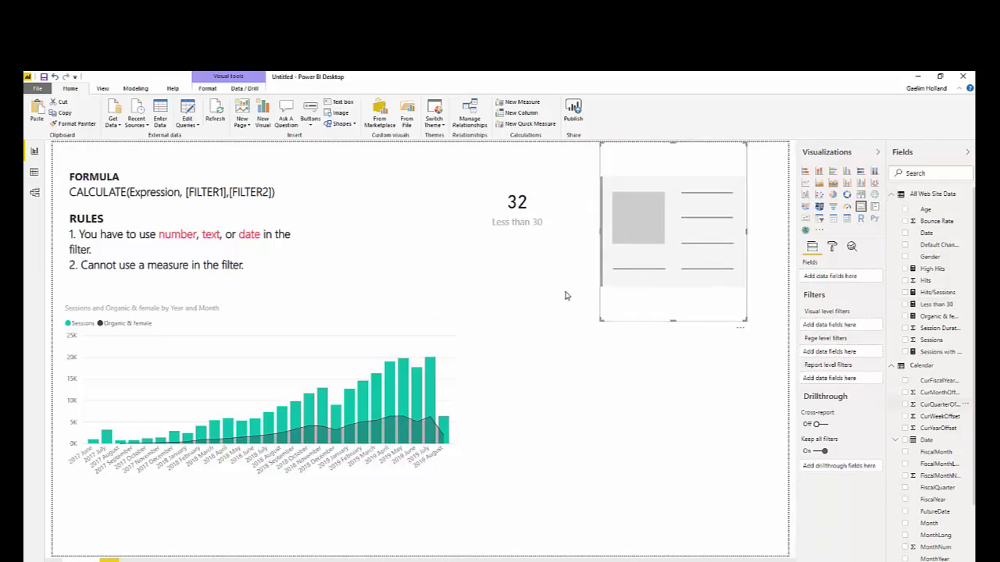
pyautogui.hotkey('ctrl', 'y')
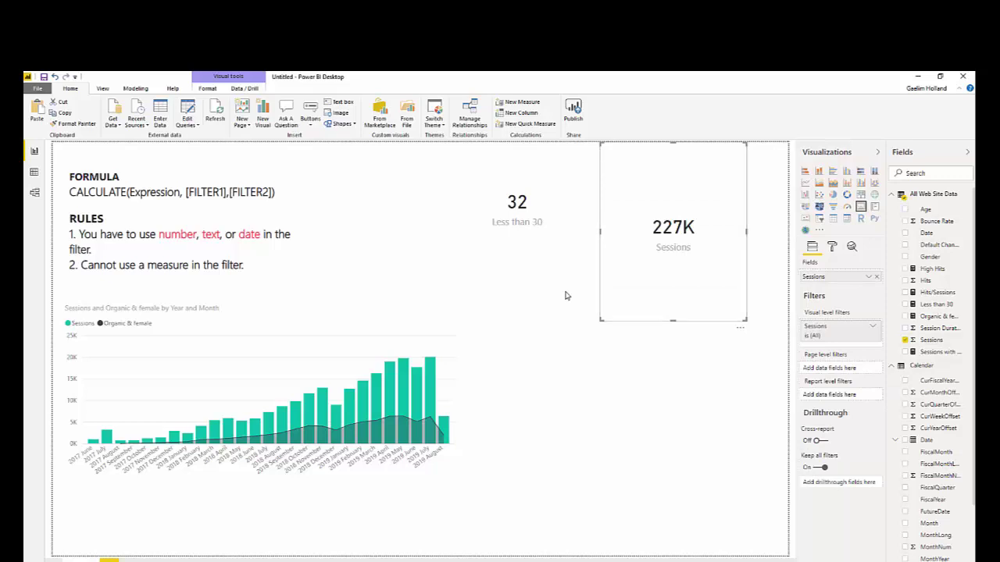
pyautogui.hotkey('ctrl', 'y')
pyautogui.hotkey('ctrl', 'y')
pyautogui.hotkey('ctrl', 'y')
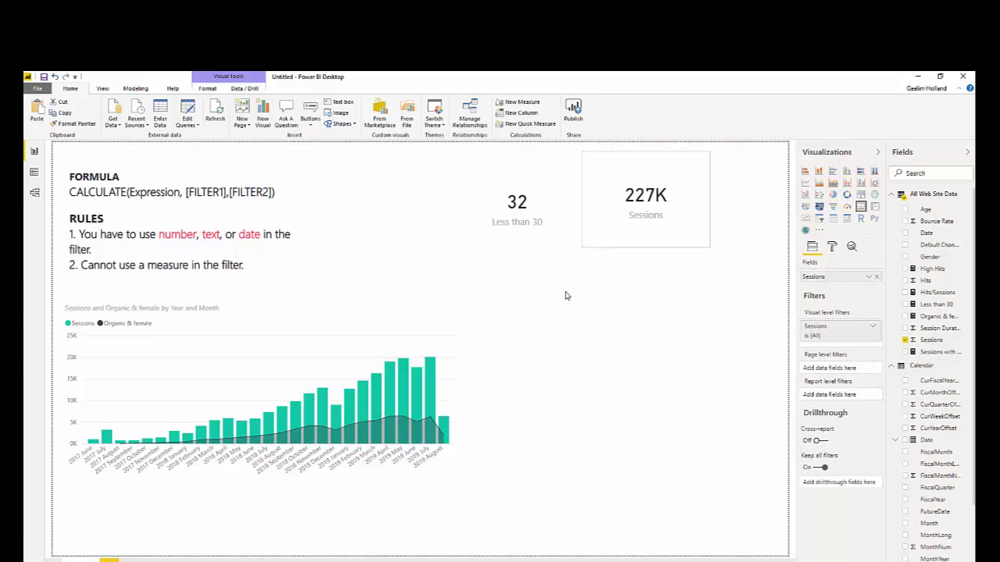
pyautogui.click(566, 296)
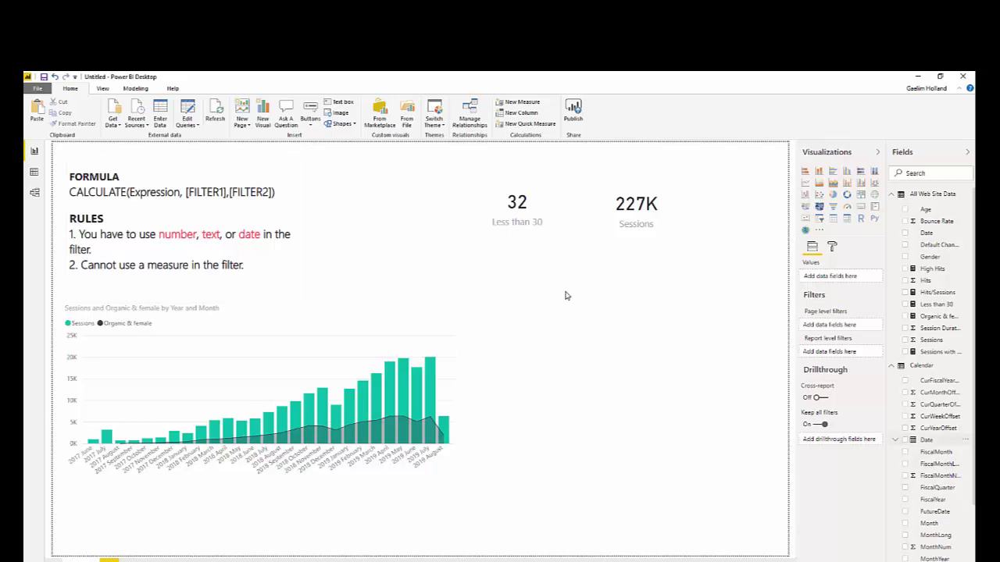
# Step: Build a line chart of Sessions over Calendar Date and place it beside the column chart
pyautogui.click(904, 440)
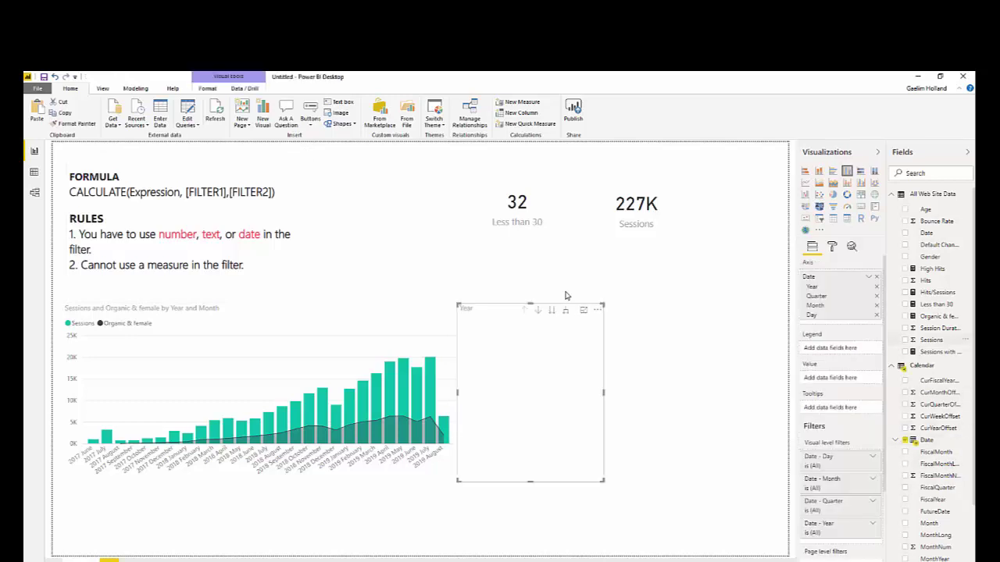
pyautogui.click(905, 339)
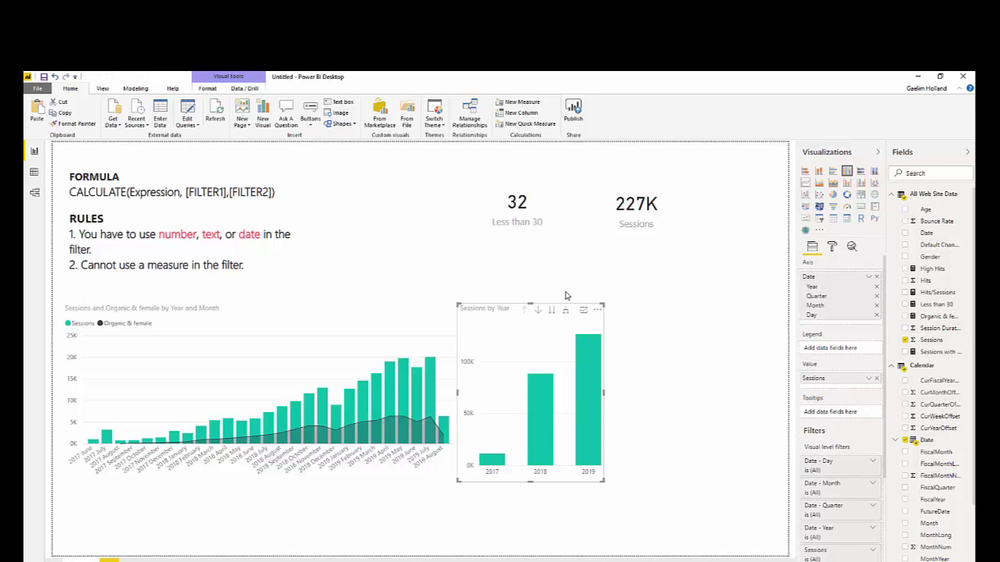
pyautogui.click(805, 182)
pyautogui.moveTo(531, 391); pyautogui.dragTo(594, 391)
pyautogui.moveTo(566, 296); pyautogui.dragTo(566, 295)
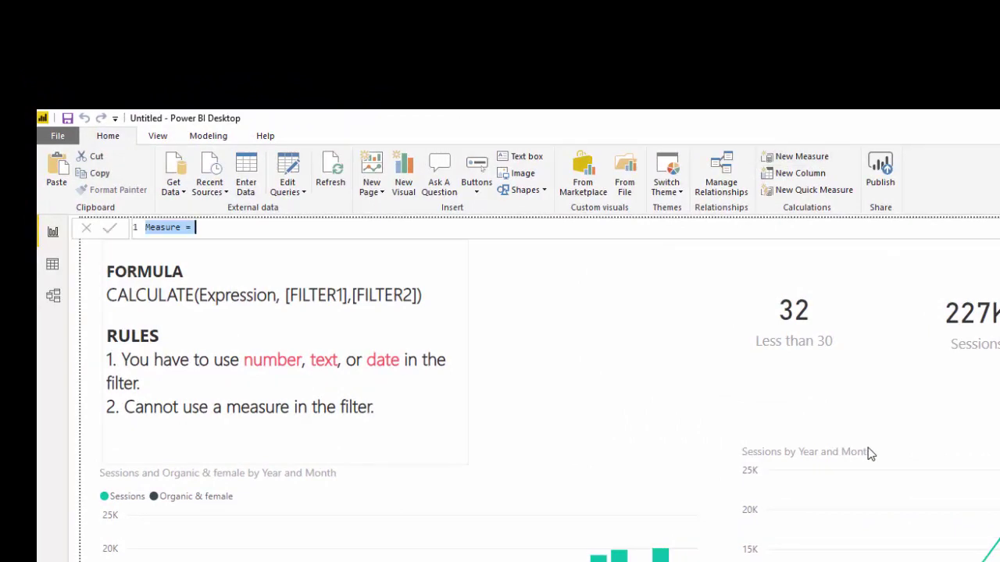
# Step: Write the measure Last Year = CALCULATE(SUM('All Web Site Data'[Sessions]), SAMEPERIODLASTYEAR('Calendar'[Date]))
pyautogui.press('End')
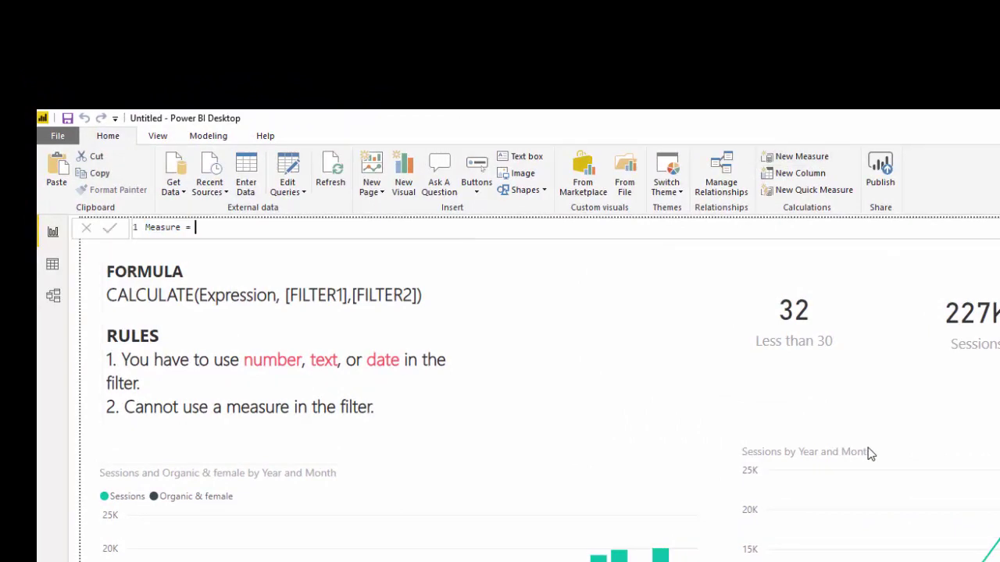
pyautogui.press('BackSpace')
pyautogui.press('BackSpace')
pyautogui.press('BackSpace')
pyautogui.press('BackSpace')
pyautogui.press('BackSpace')
pyautogui.press('BackSpace')
pyautogui.press('BackSpace')
pyautogui.press('BackSpace')
pyautogui.press('BackSpace')
pyautogui.write('Last Year =')
pyautogui.write('calc')
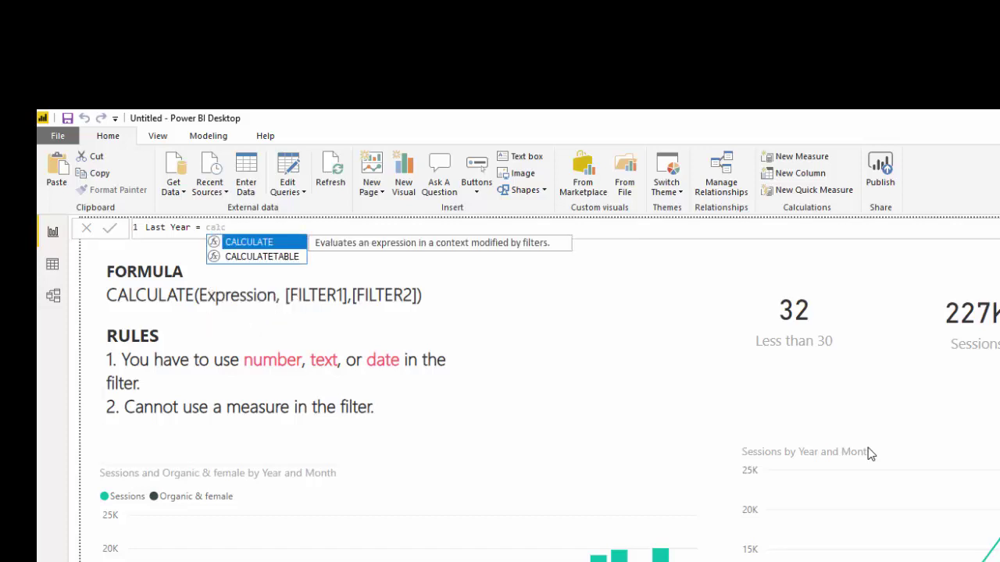
pyautogui.press('Tab')
pyautogui.write("SUM('All Web Site Data'[Sessions]),")
pyautogui.write('sa')
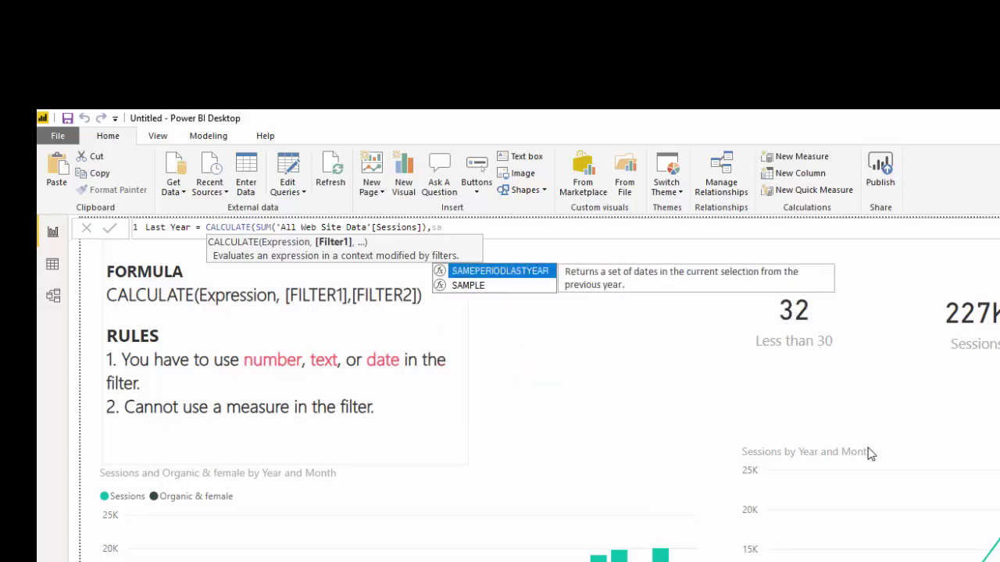
pyautogui.press('Tab')
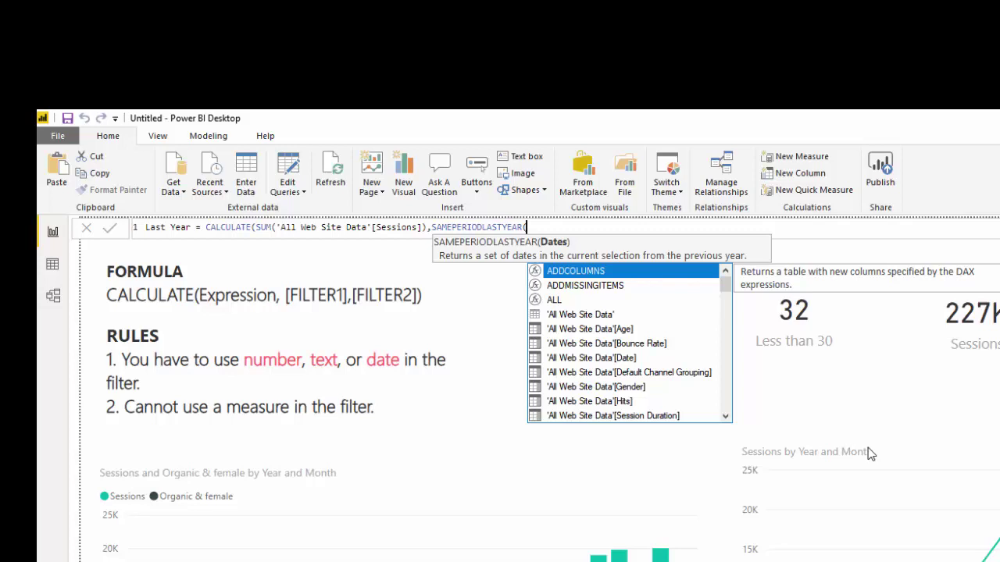
pyautogui.write("'Calendar'[Date]")
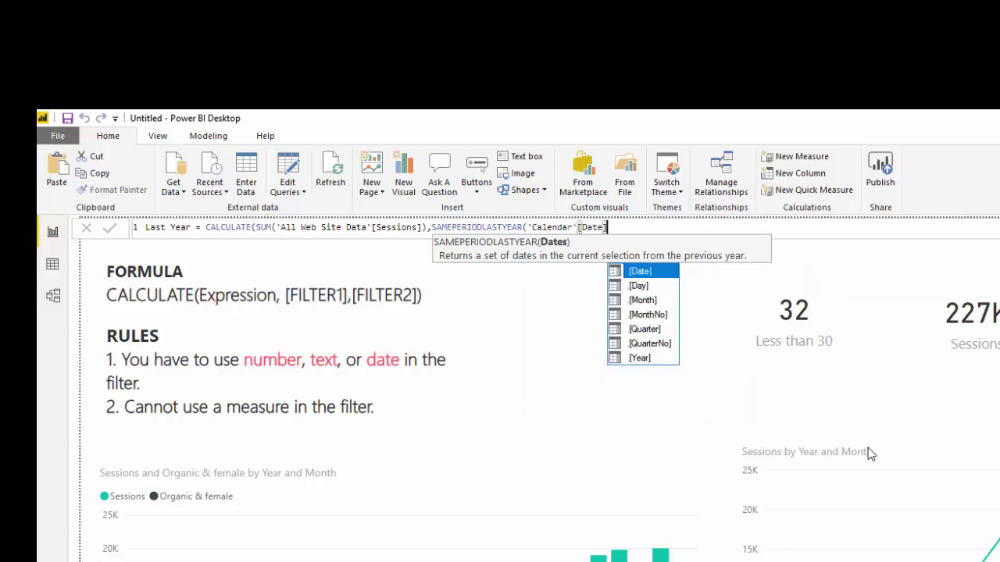
pyautogui.write(')')
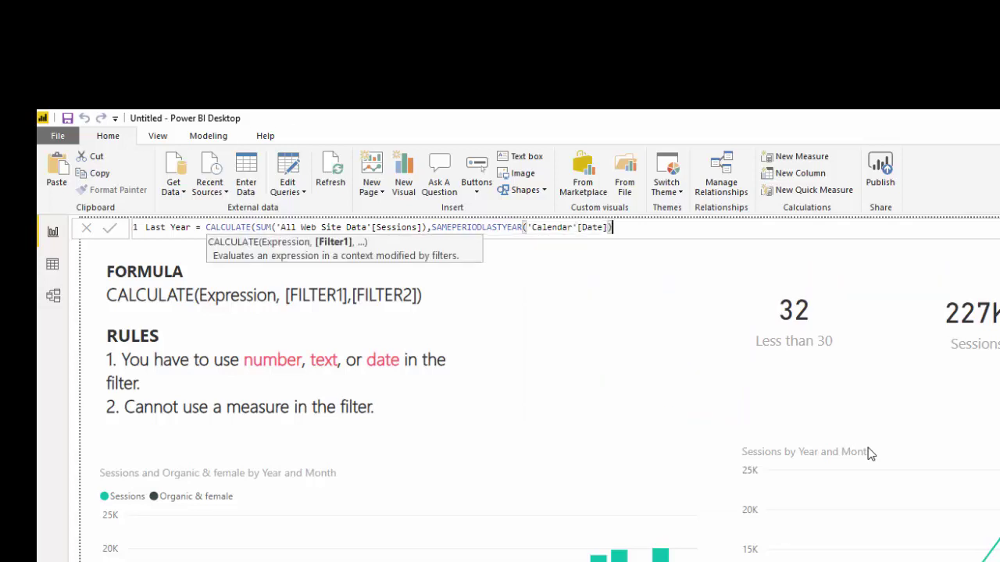
pyautogui.write(')')
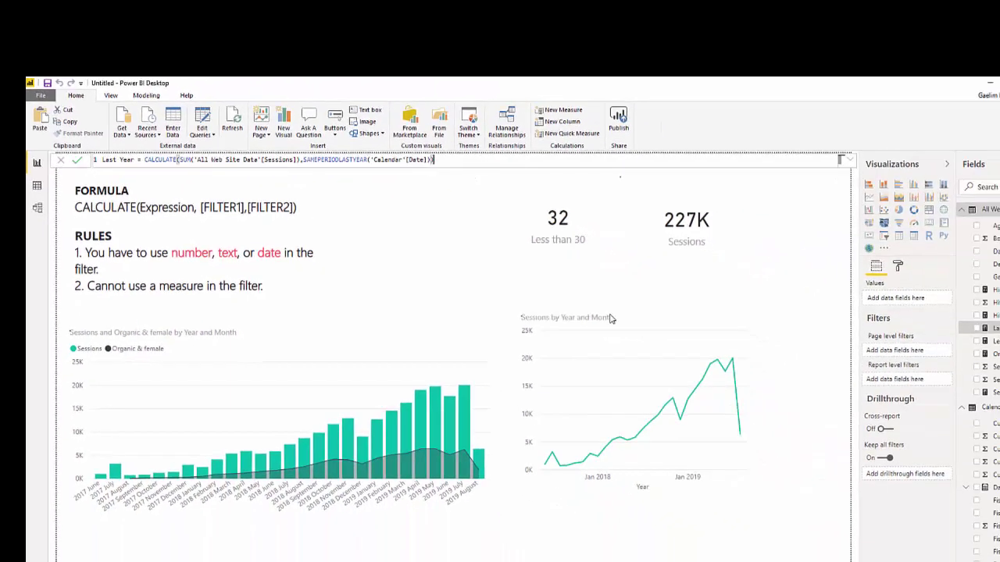
# Step: Add the Last Year measure to the Sessions line chart as a second series
pyautogui.moveTo(986, 328); pyautogui.dragTo(609, 421)
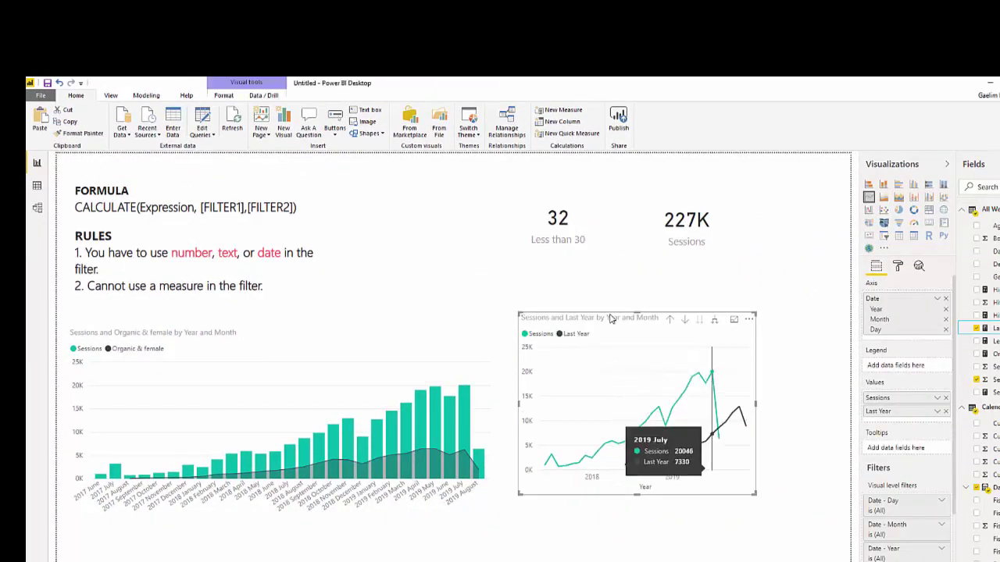